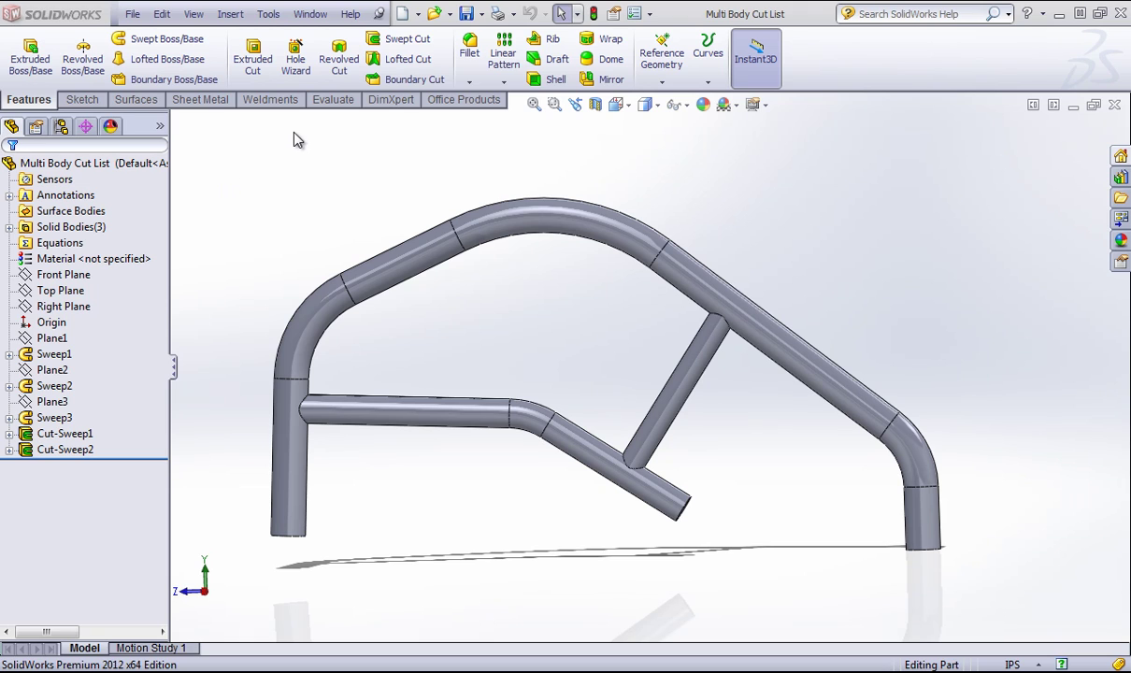
- Convert the part into a weldment with Insert > Weldments > Weldment
click(8, 227)
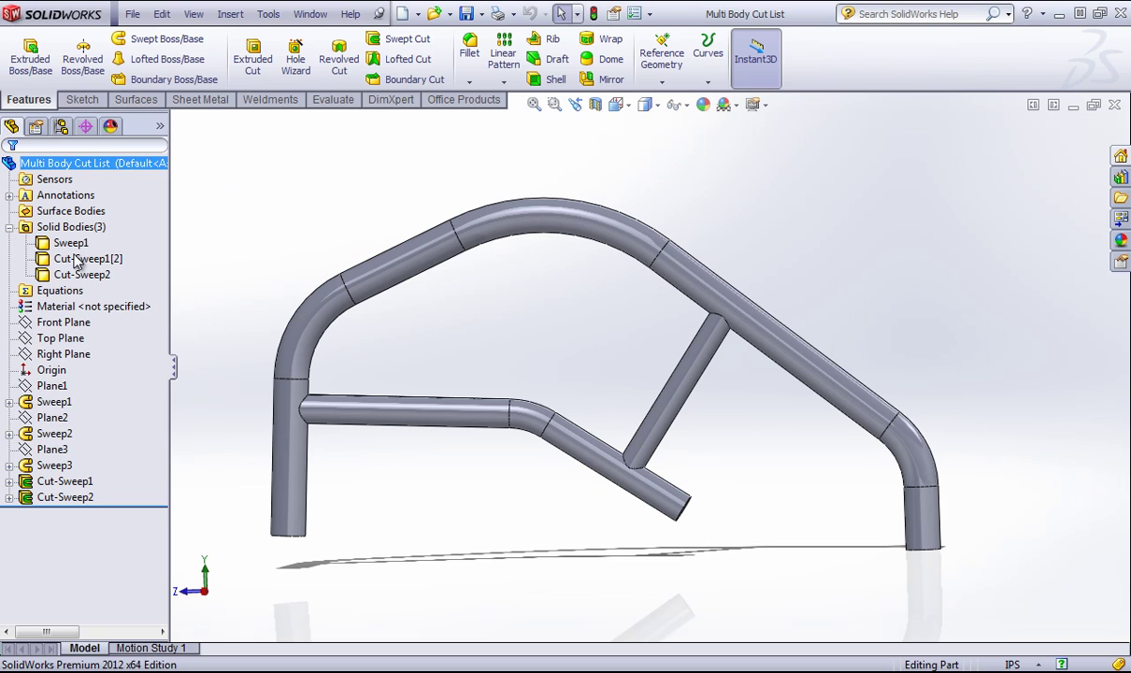
click(8, 227)
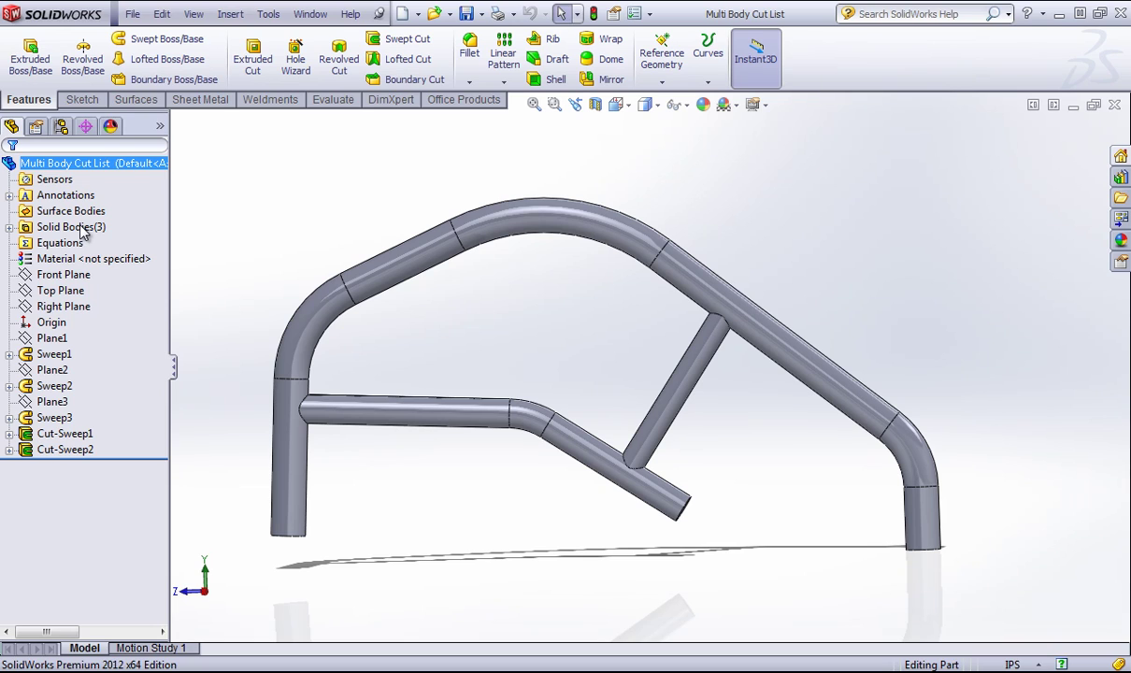
click(271, 99)
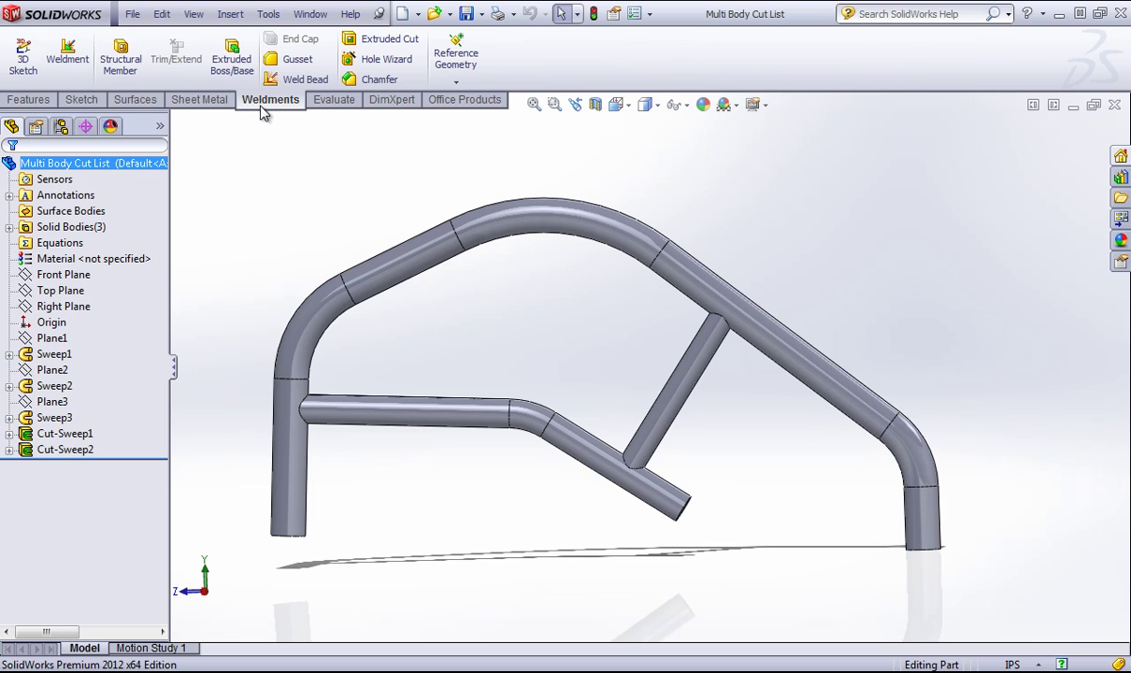
click(230, 14)
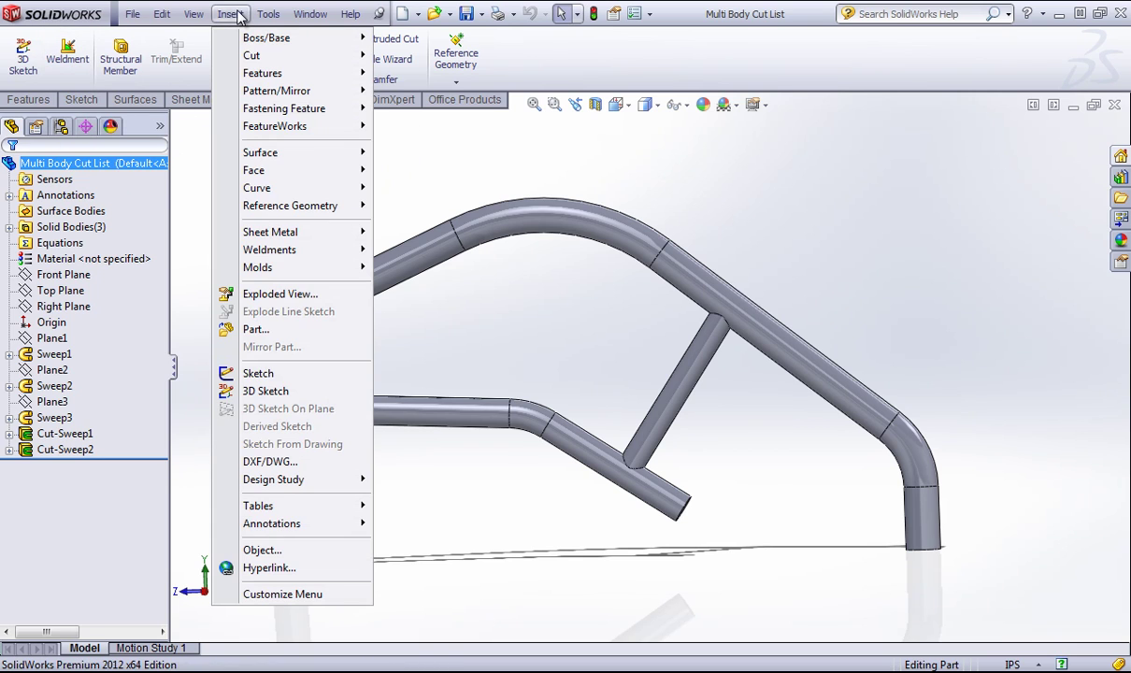
mouse_move(291, 255)
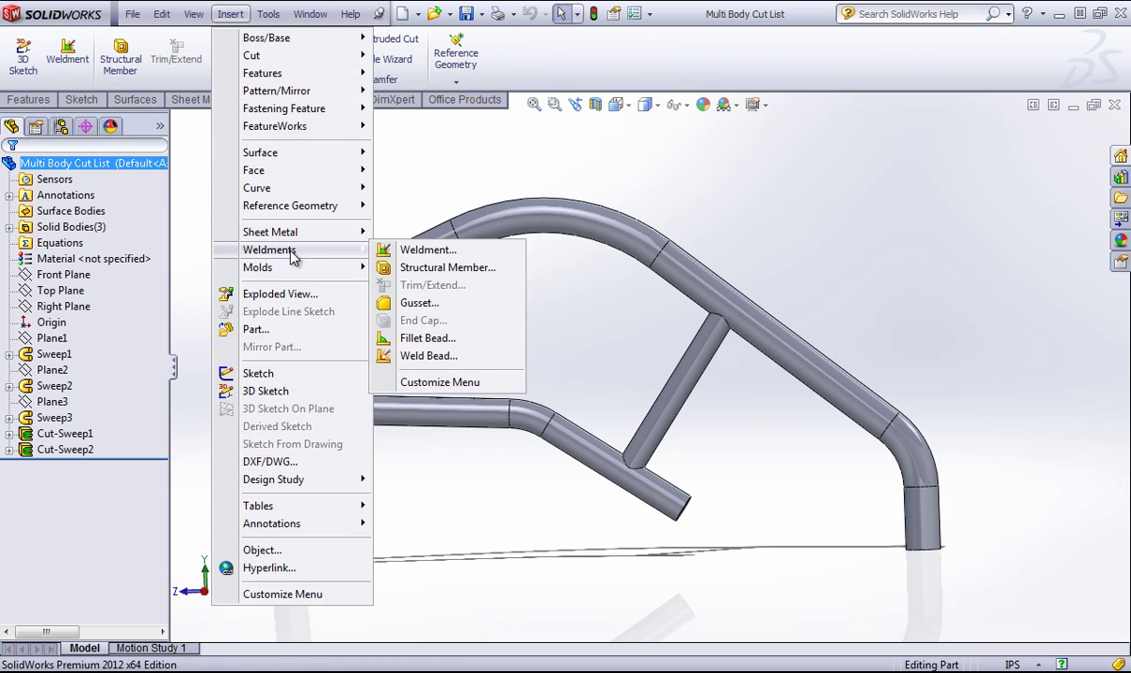
click(428, 254)
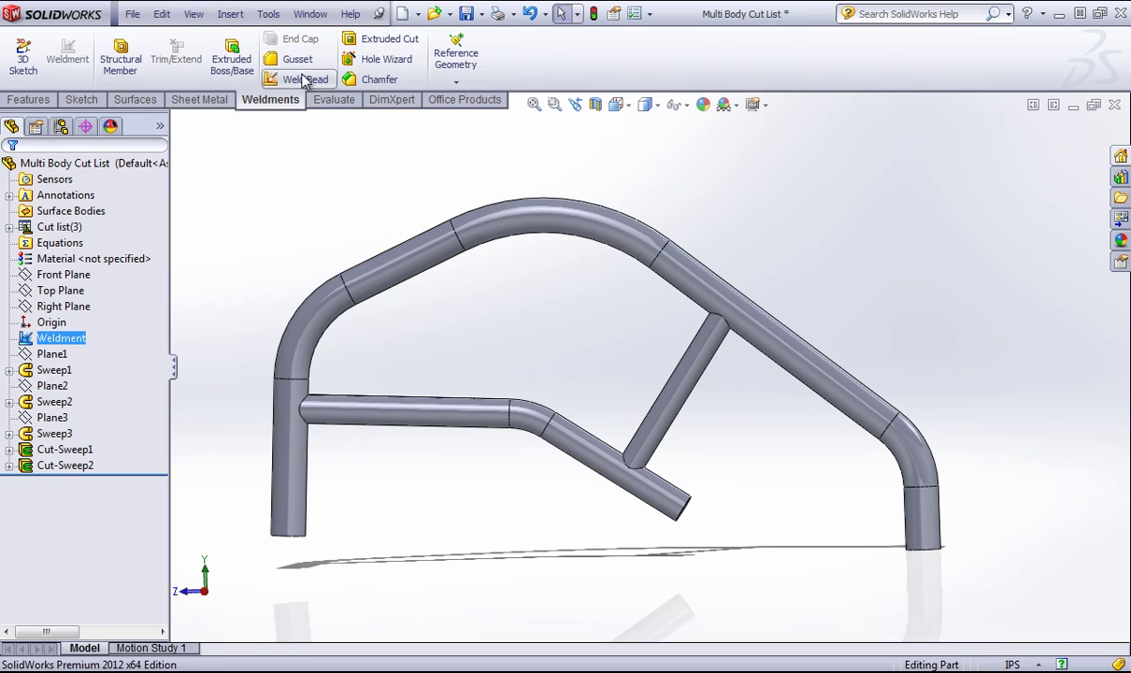
- Update the cut list so the three bodies become Cut-List-Item1, Cut-List-Item2 and Cut-List-Item3
click(9, 227)
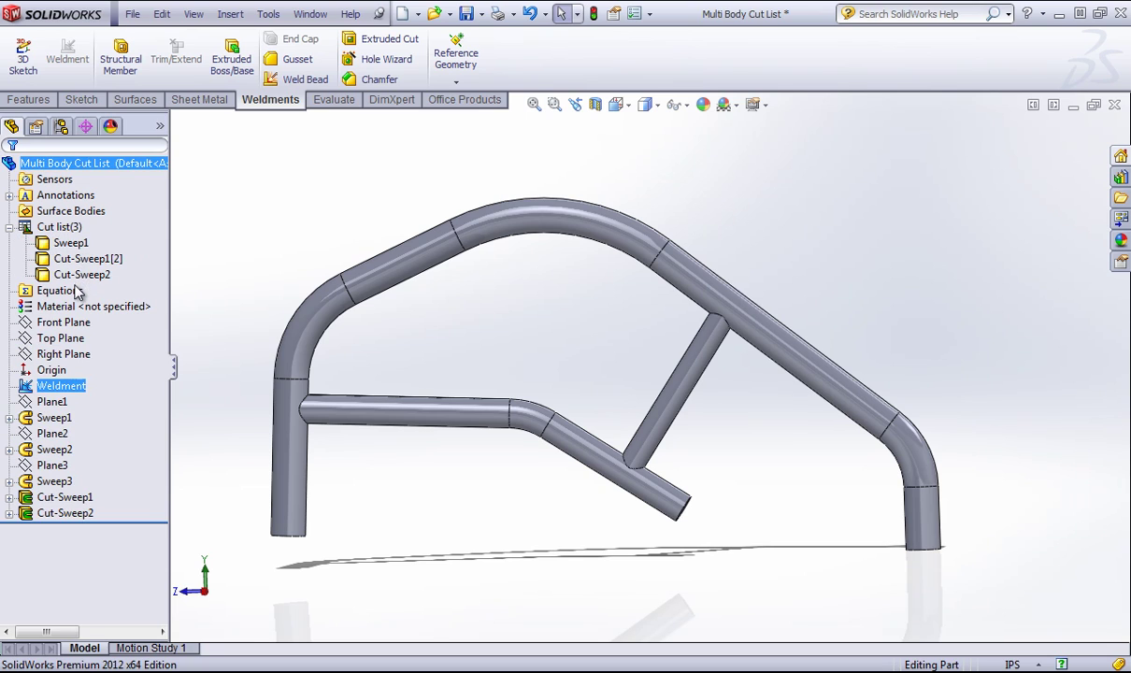
click(10, 231)
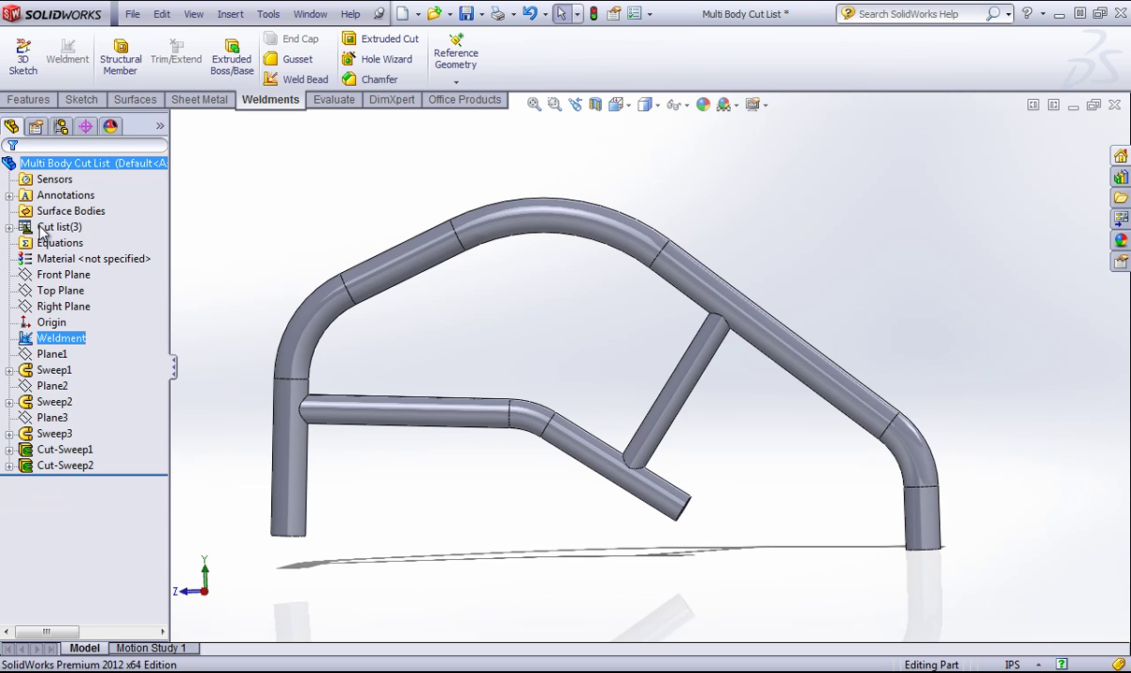
click(194, 219)
click(10, 231)
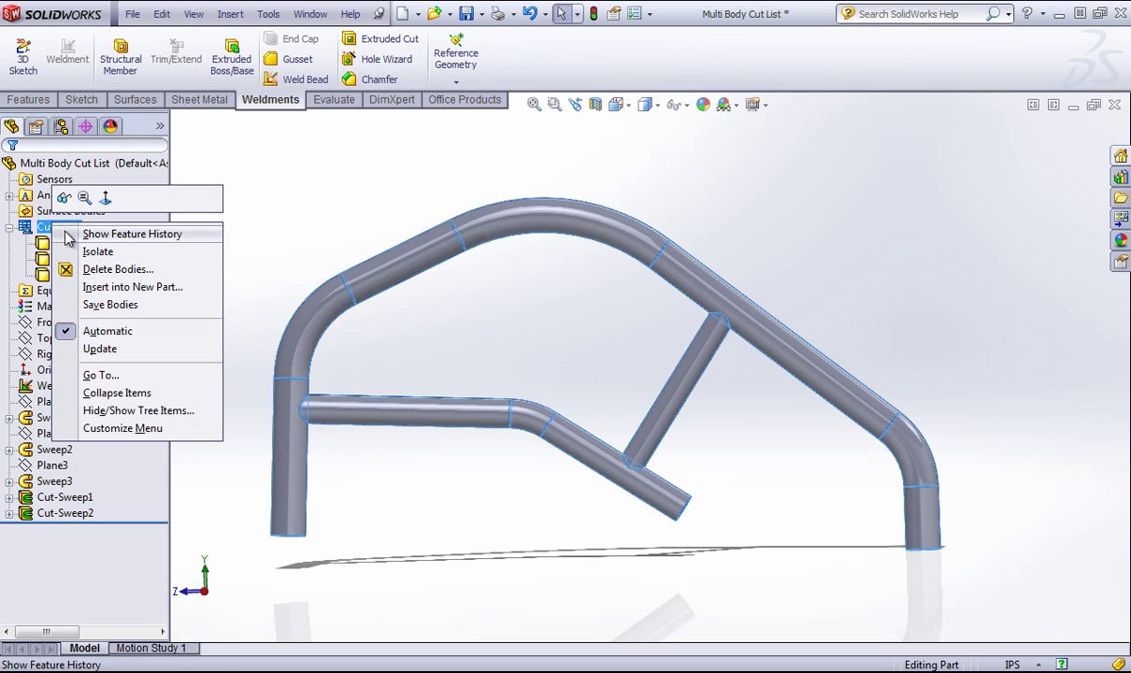
right_click(55, 227)
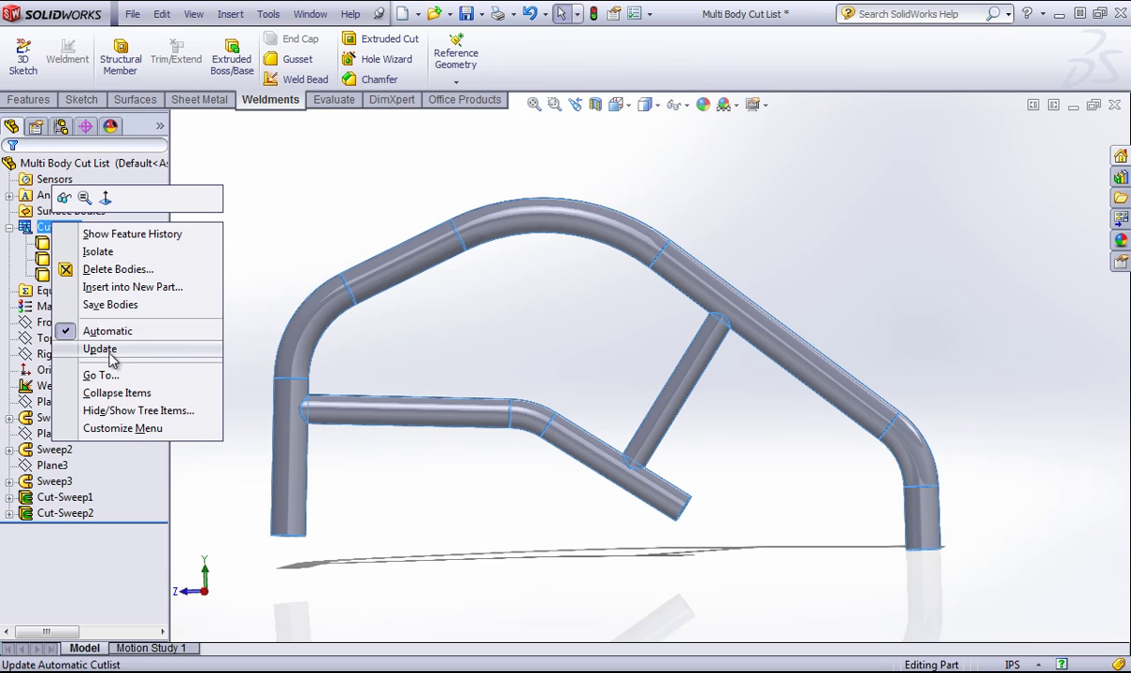
click(108, 353)
click(245, 198)
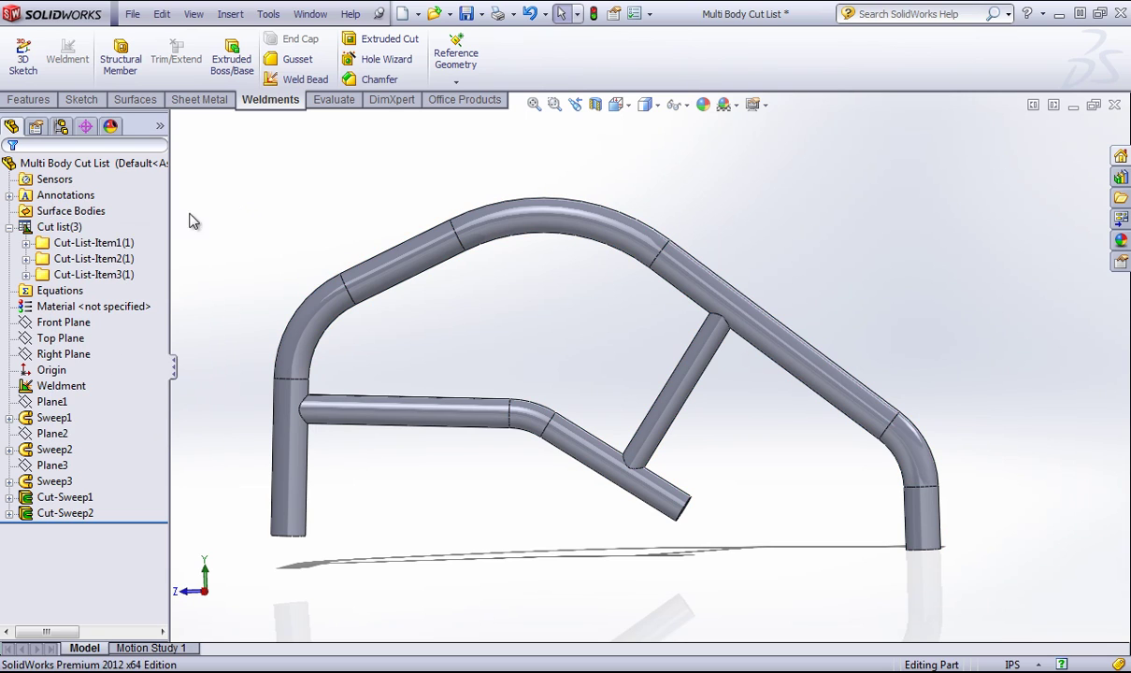
click(9, 227)
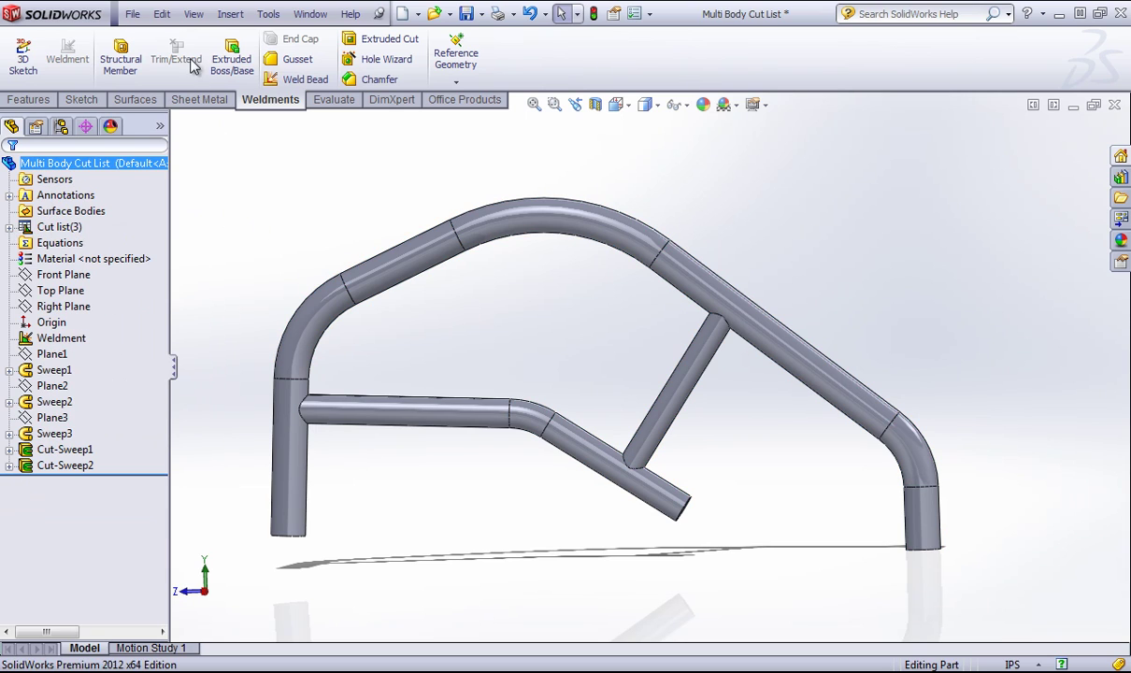
- Make an A (ANSI) Landscape drawing from the part and place the Right view near the top left
click(133, 14)
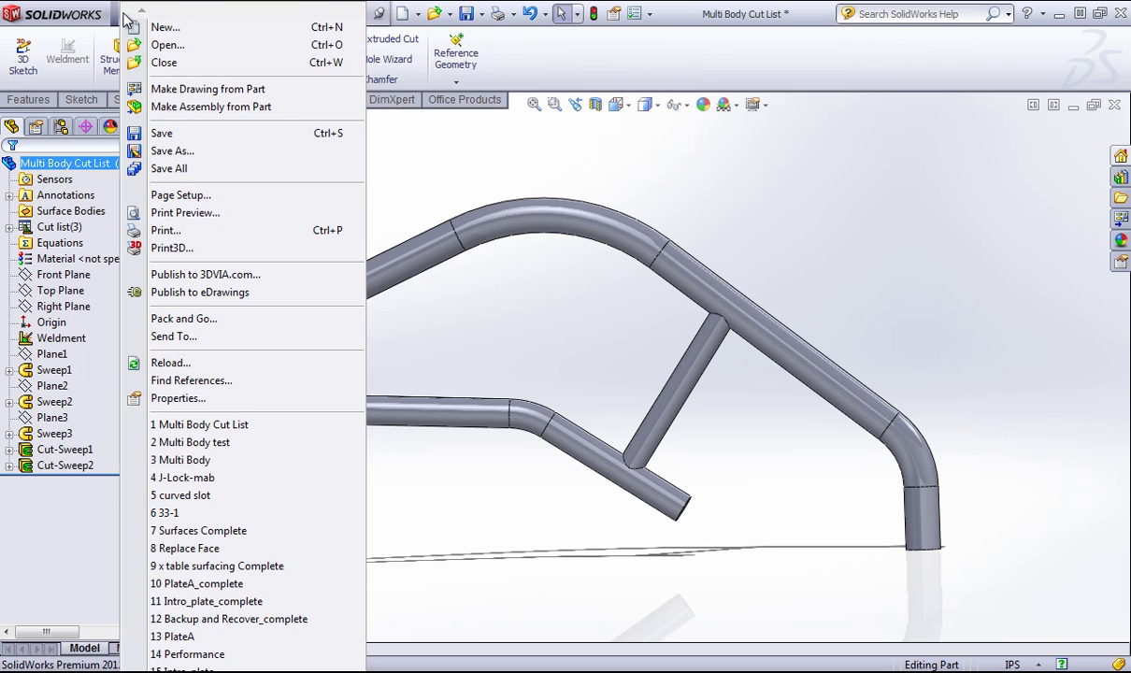
click(192, 89)
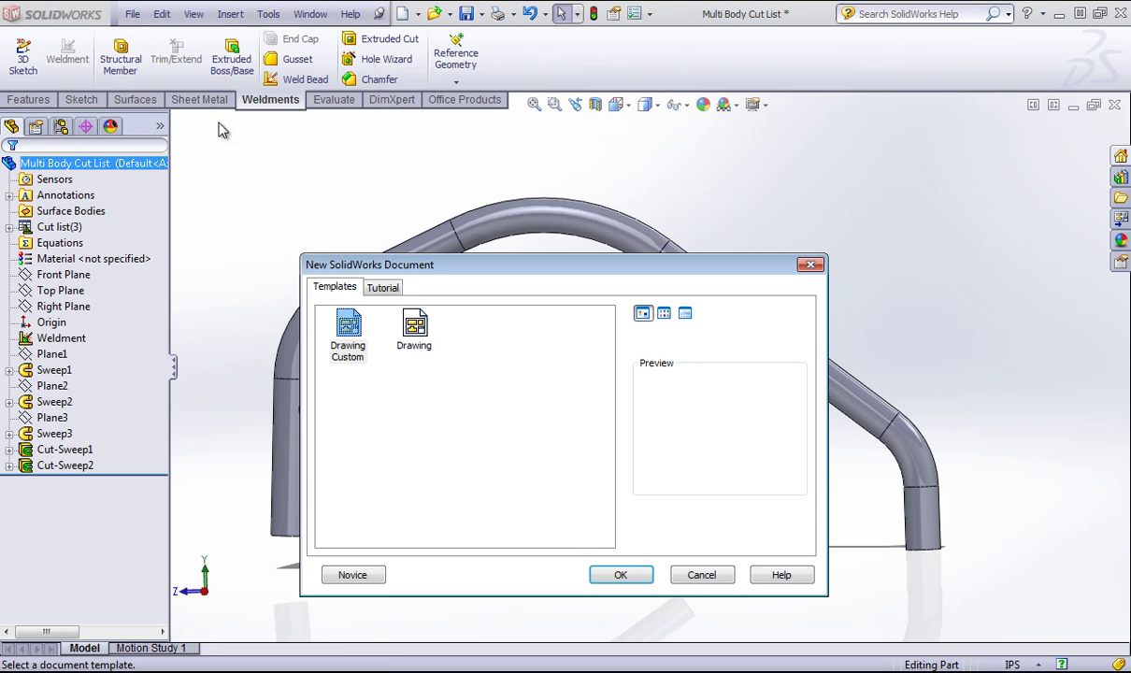
click(619, 574)
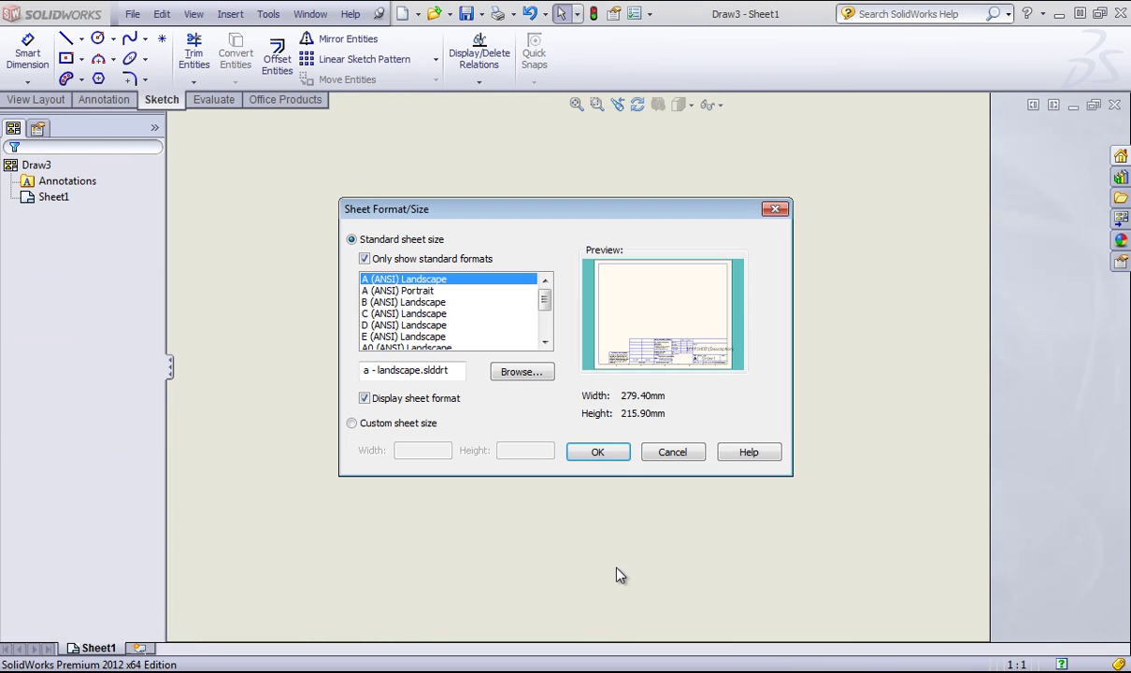
click(598, 452)
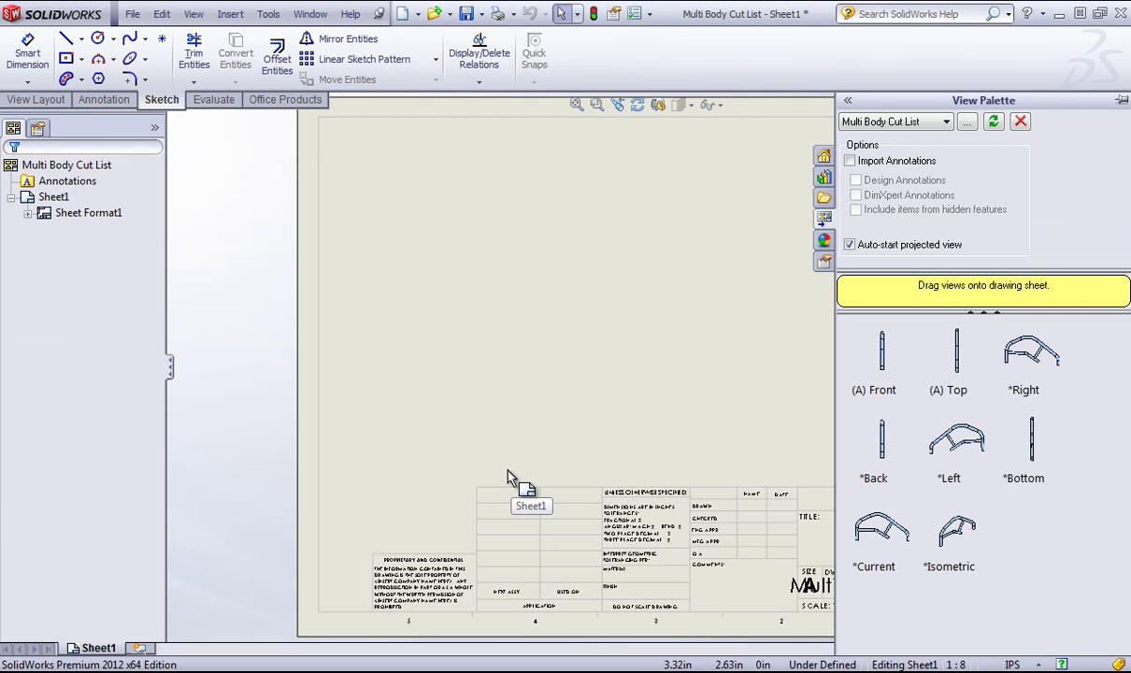
drag(1028, 353, 603, 273)
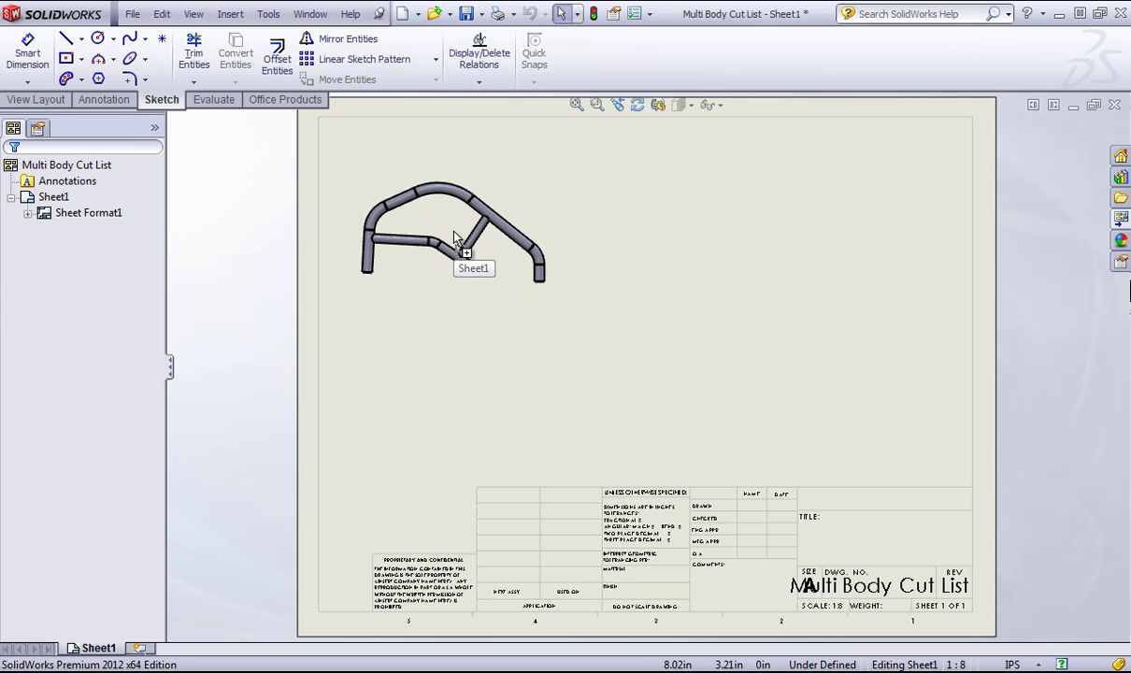
click(13, 173)
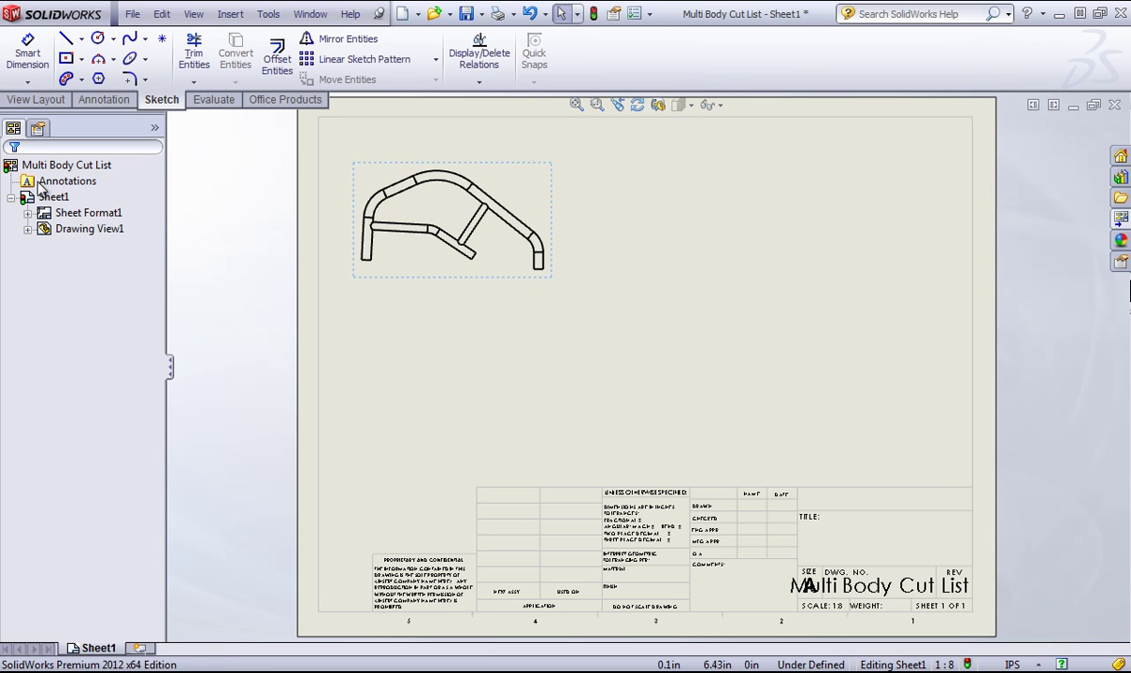
click(230, 14)
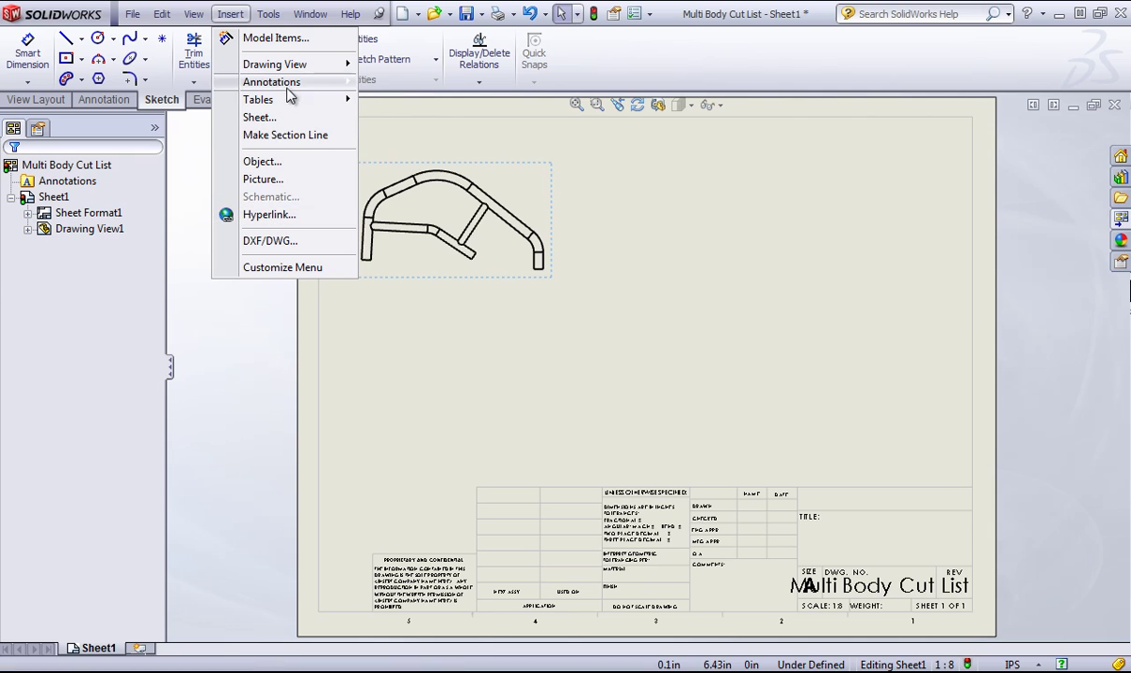
- Insert a weldment cut list table for the drawing view at the sheet's top right and resize it
mouse_move(275, 99)
click(430, 205)
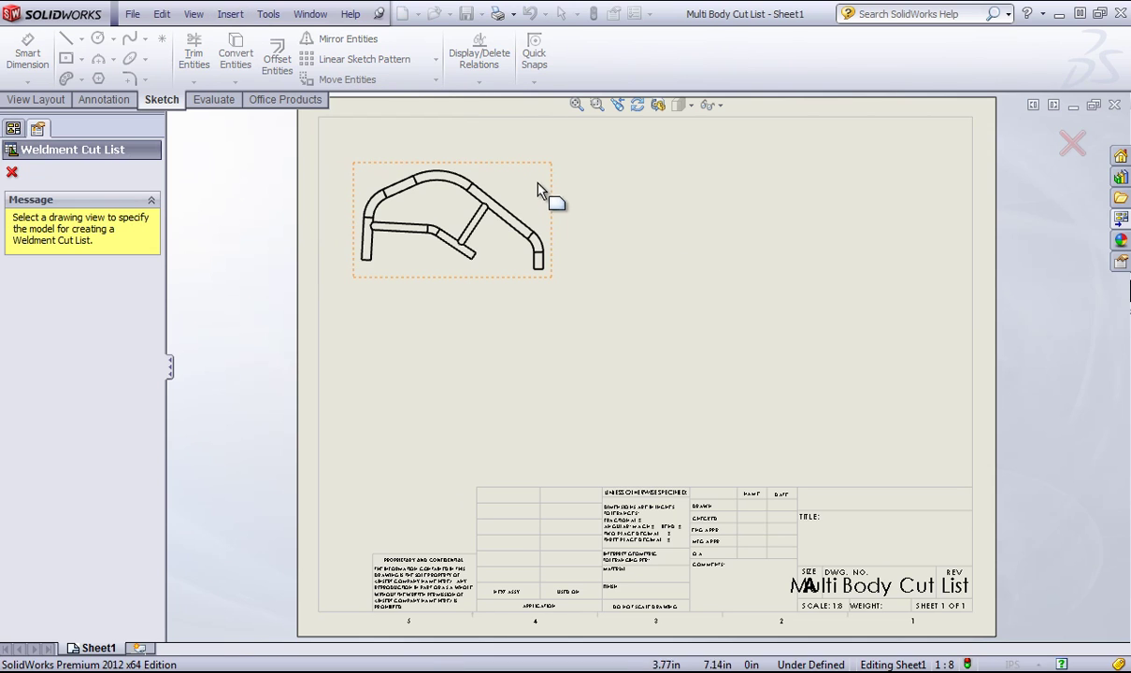
click(553, 178)
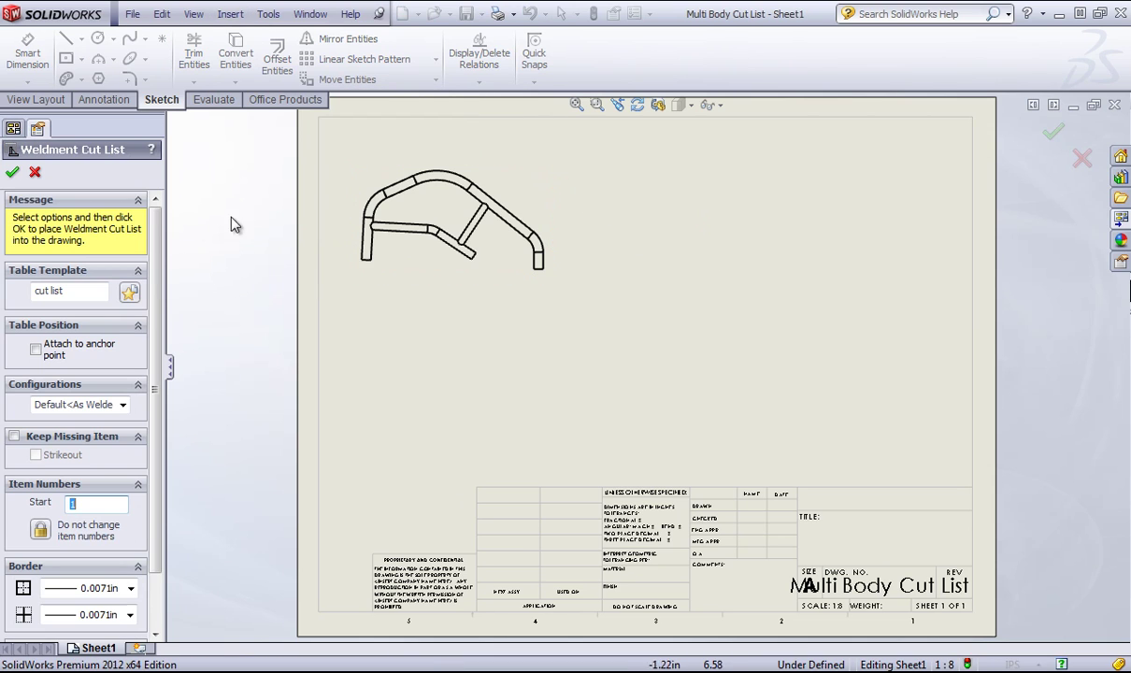
click(12, 172)
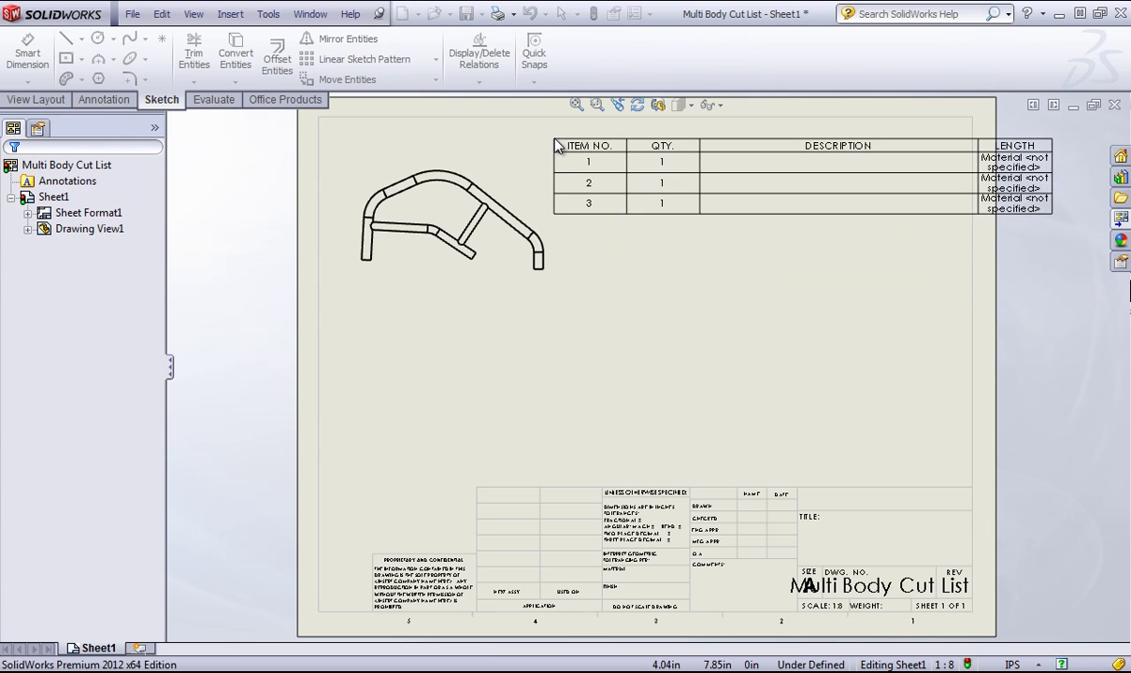
click(554, 140)
click(1049, 212)
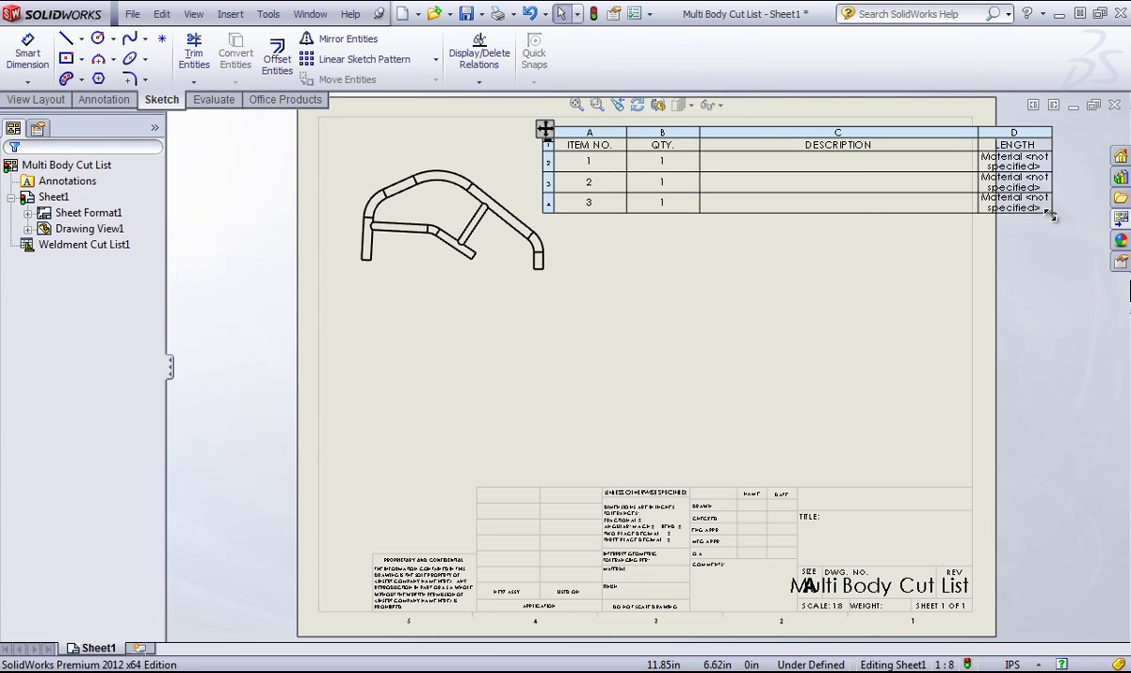
drag(1049, 213, 927, 343)
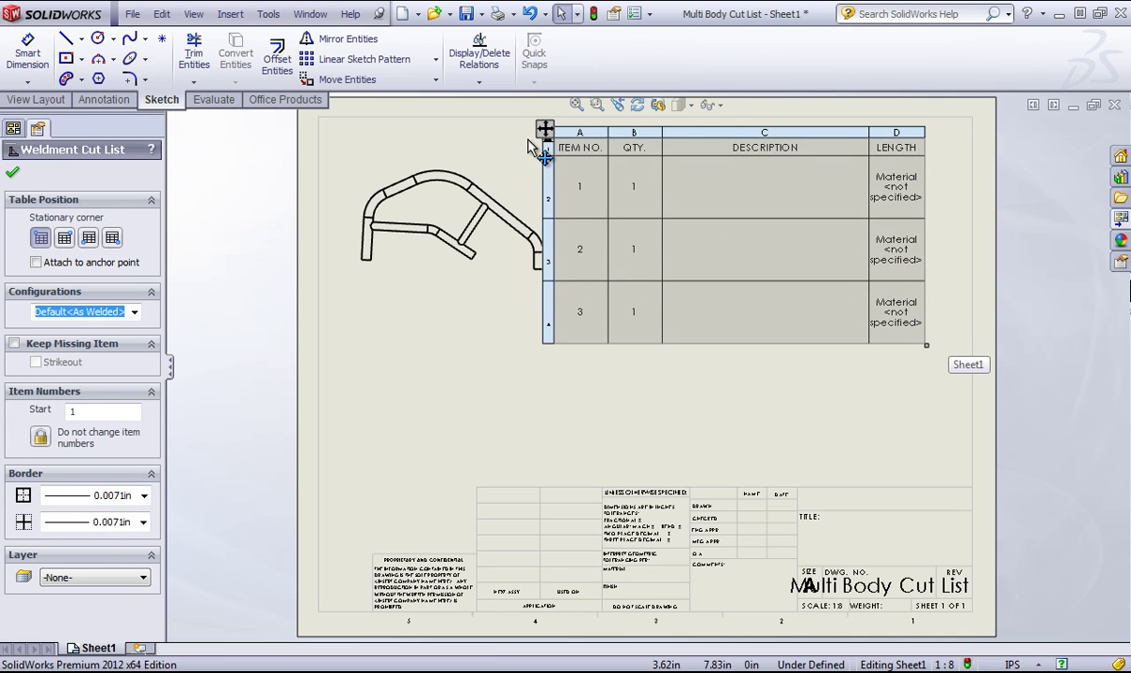
drag(545, 131, 567, 146)
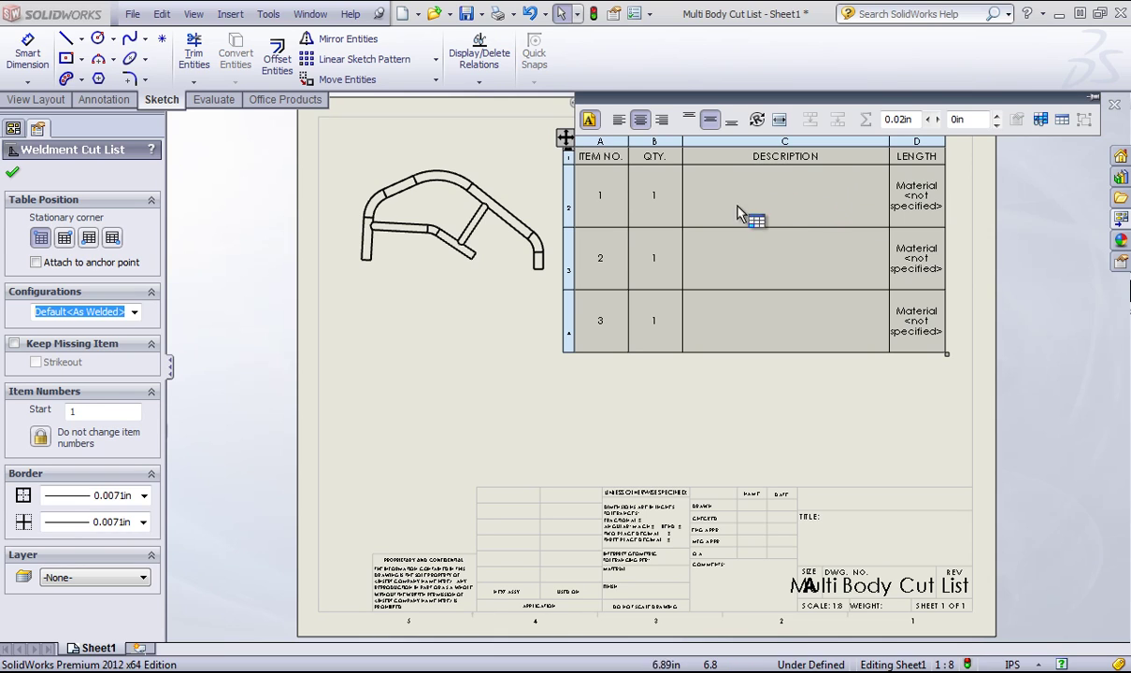
- Rename the table's LENGTH column header to 'Material'
click(916, 157)
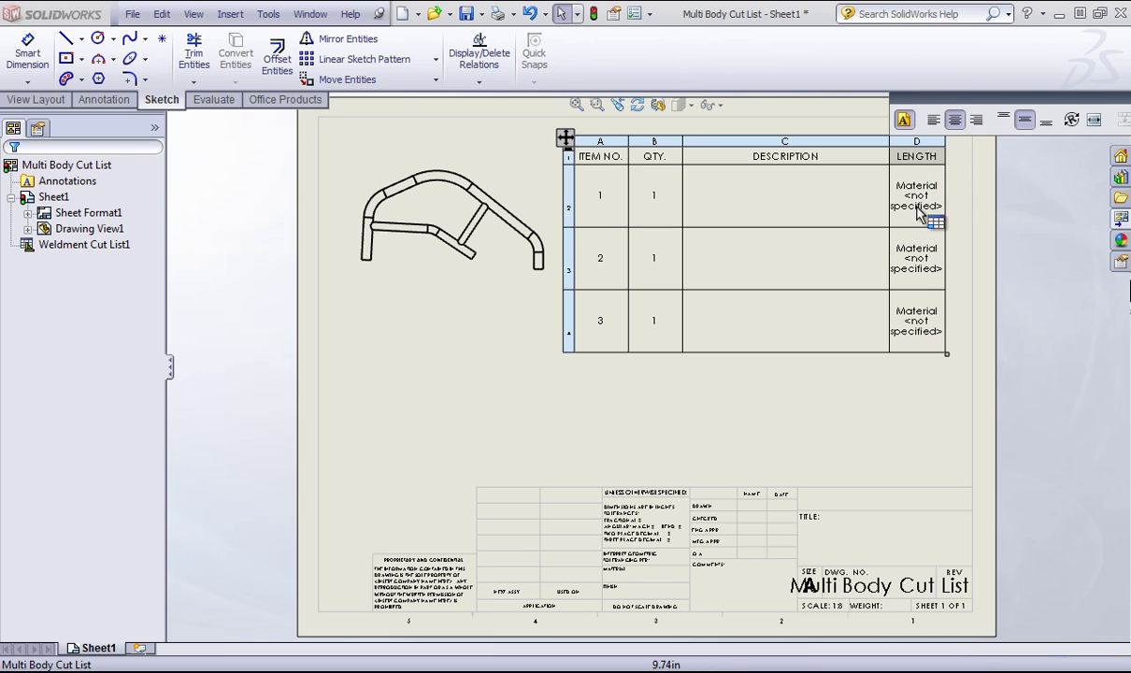
click(935, 156)
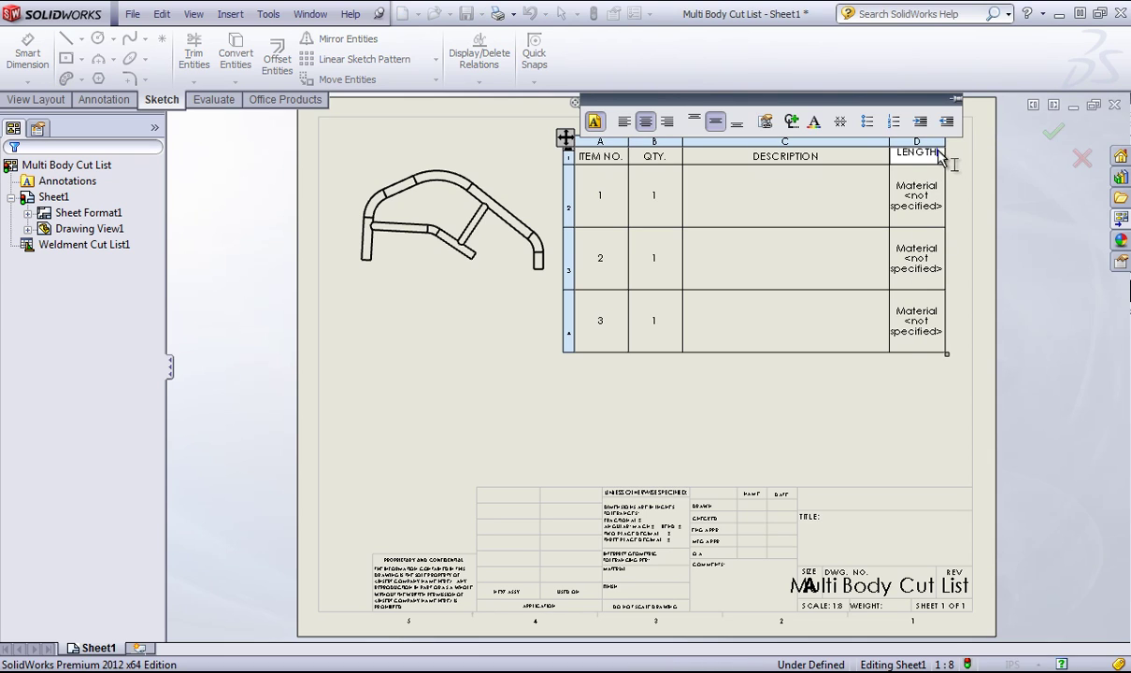
drag(944, 154, 896, 152)
text(Material)
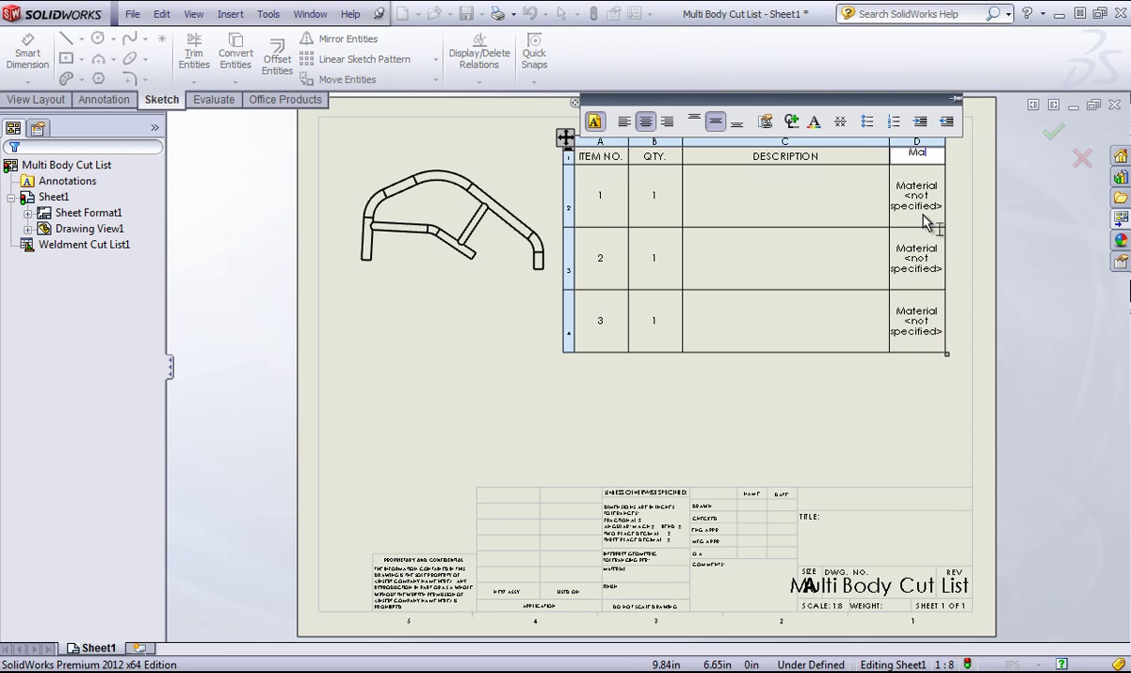
click(925, 222)
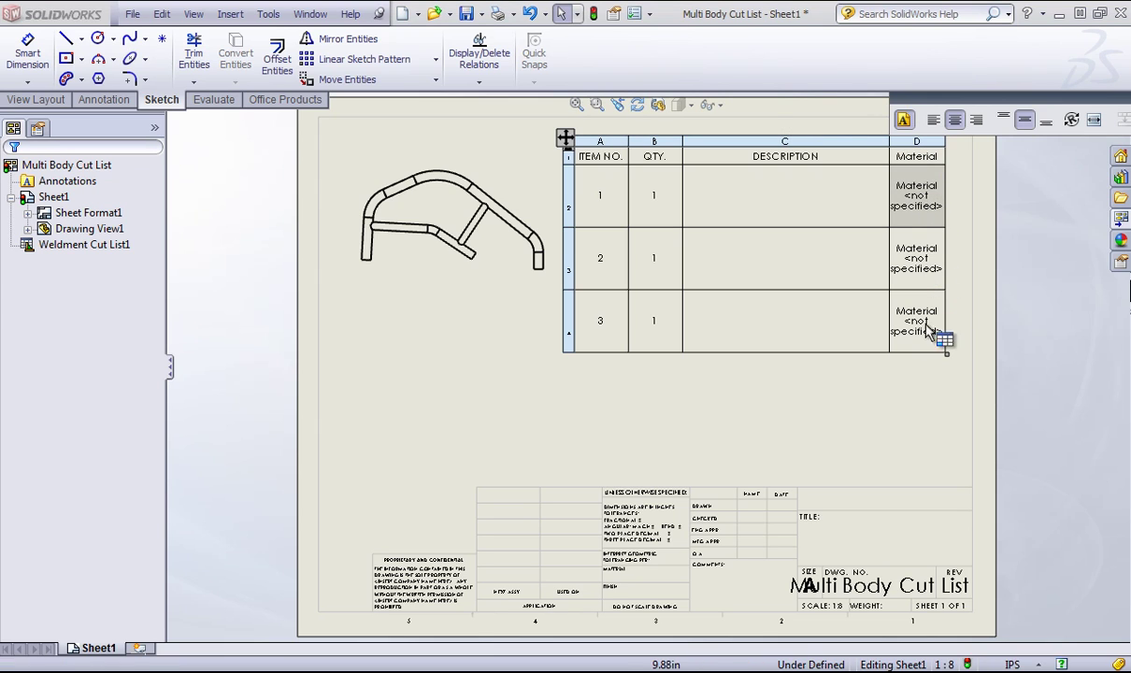
- In the part, assign Cast Alloy Steel to the top tube body
click(310, 14)
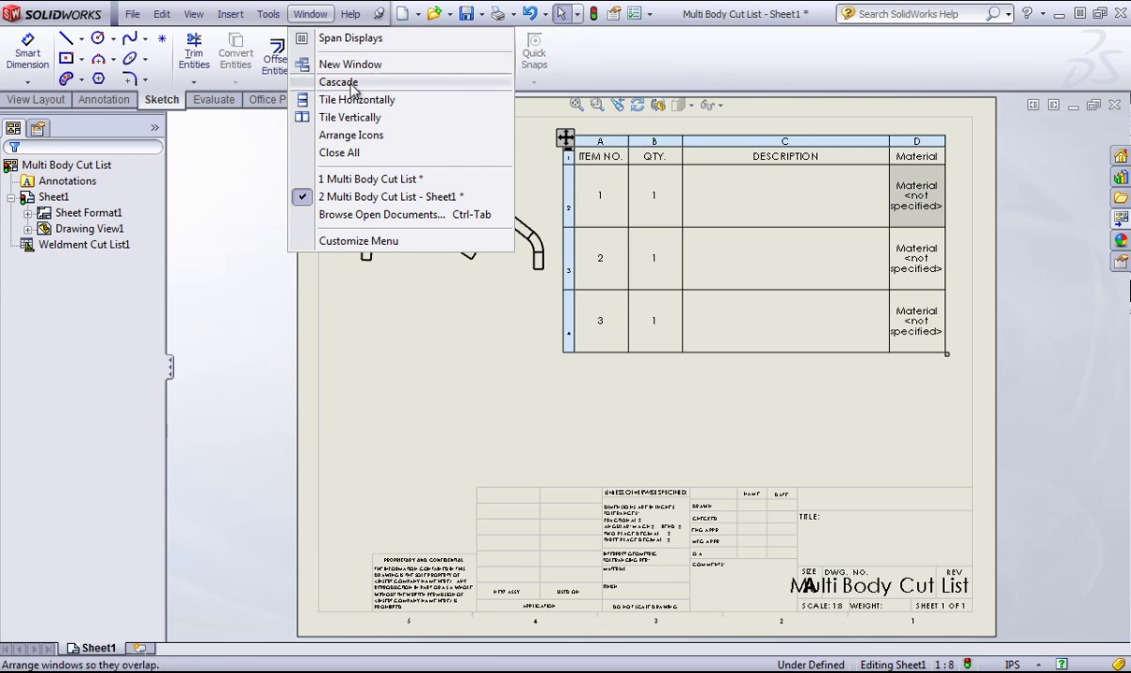
click(371, 179)
click(8, 227)
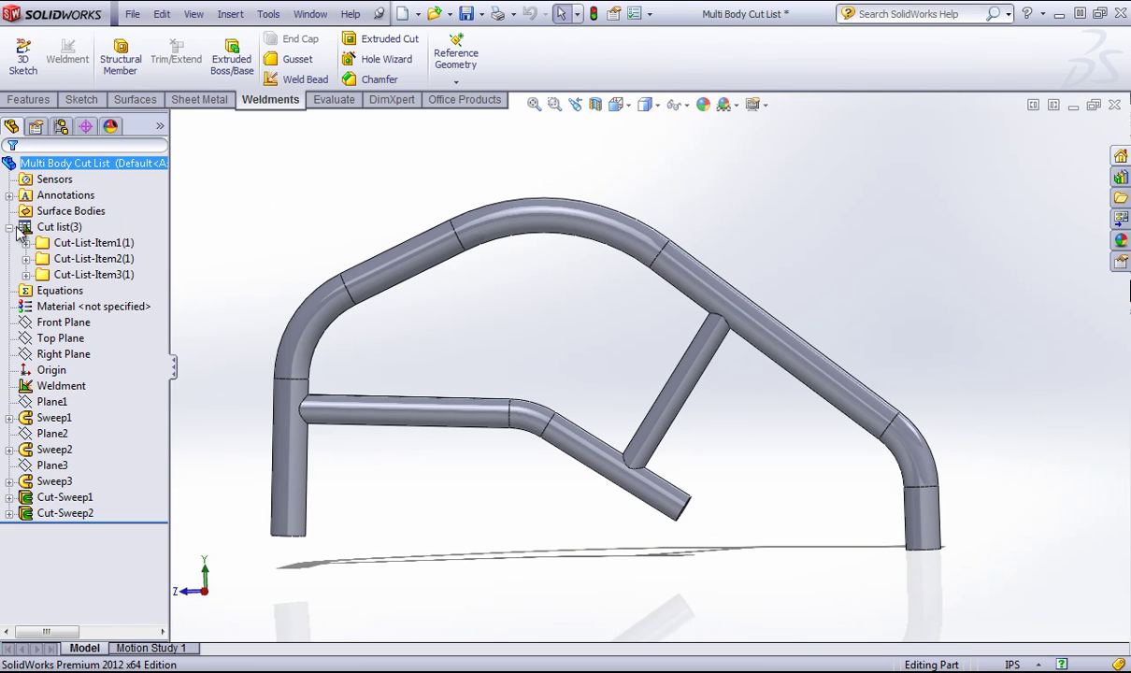
click(27, 243)
right_click(86, 258)
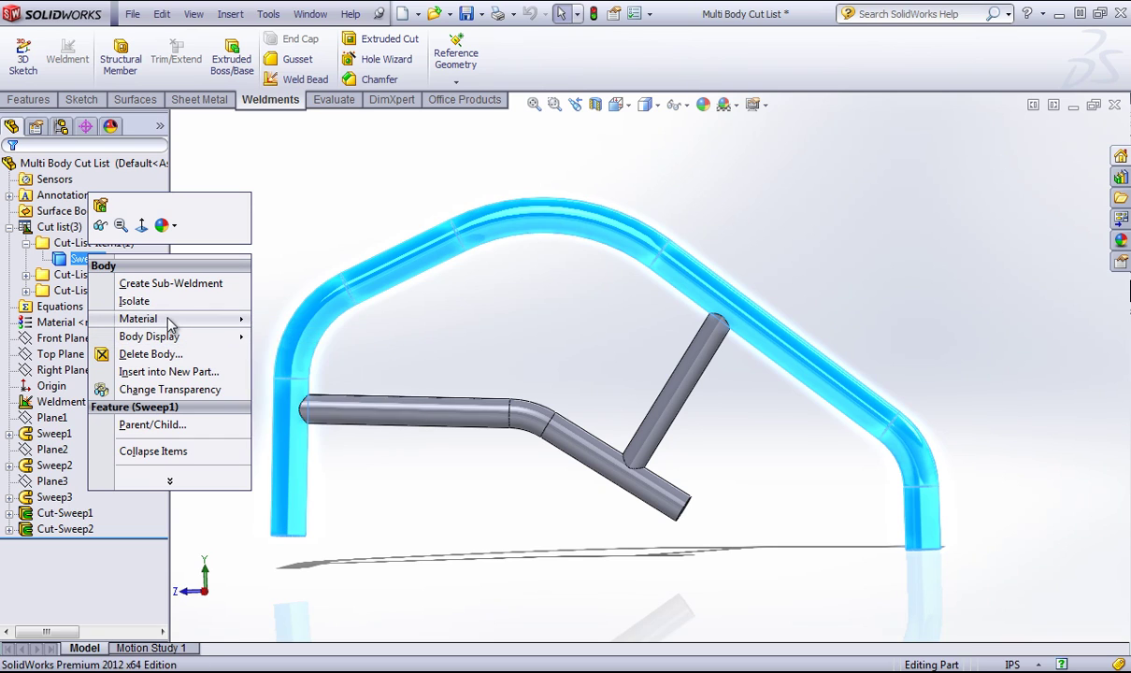
mouse_move(163, 318)
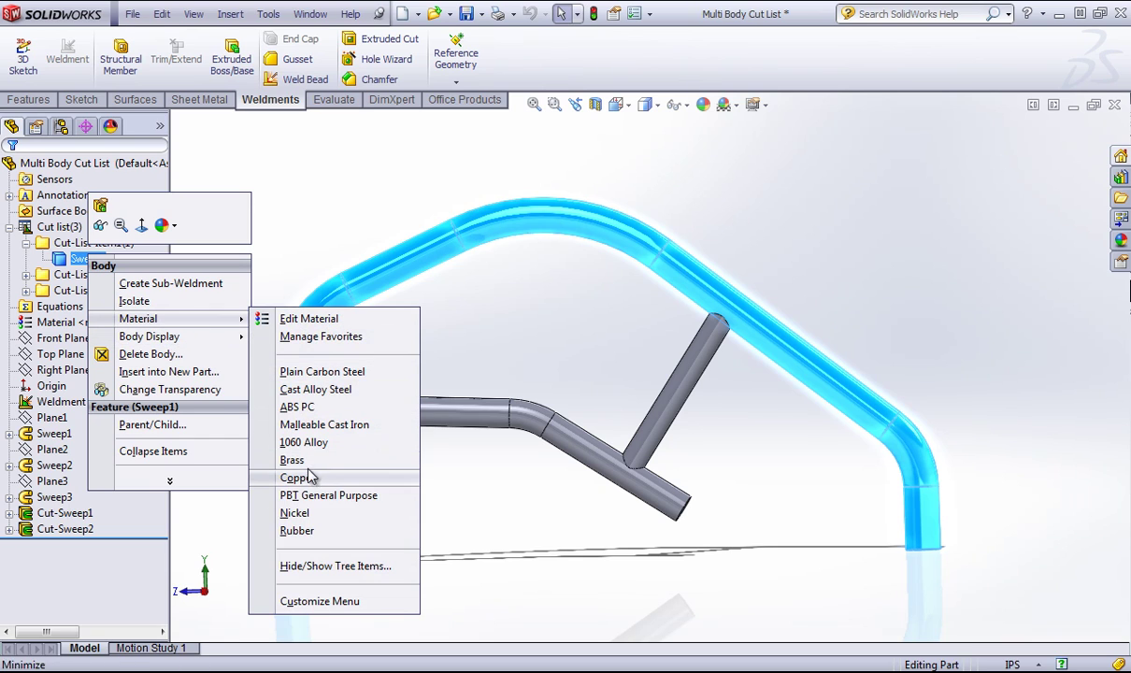
click(299, 390)
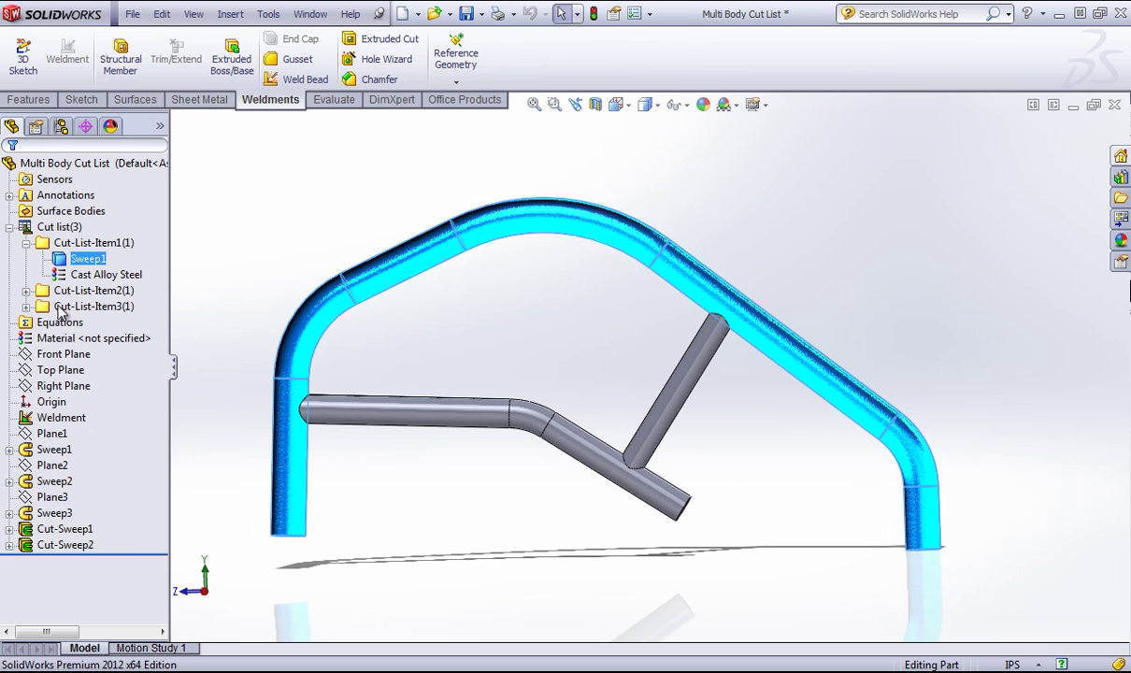
- Assign Plain Carbon Steel to the bottom tube and Copper to the diagonal strut
click(26, 291)
right_click(78, 309)
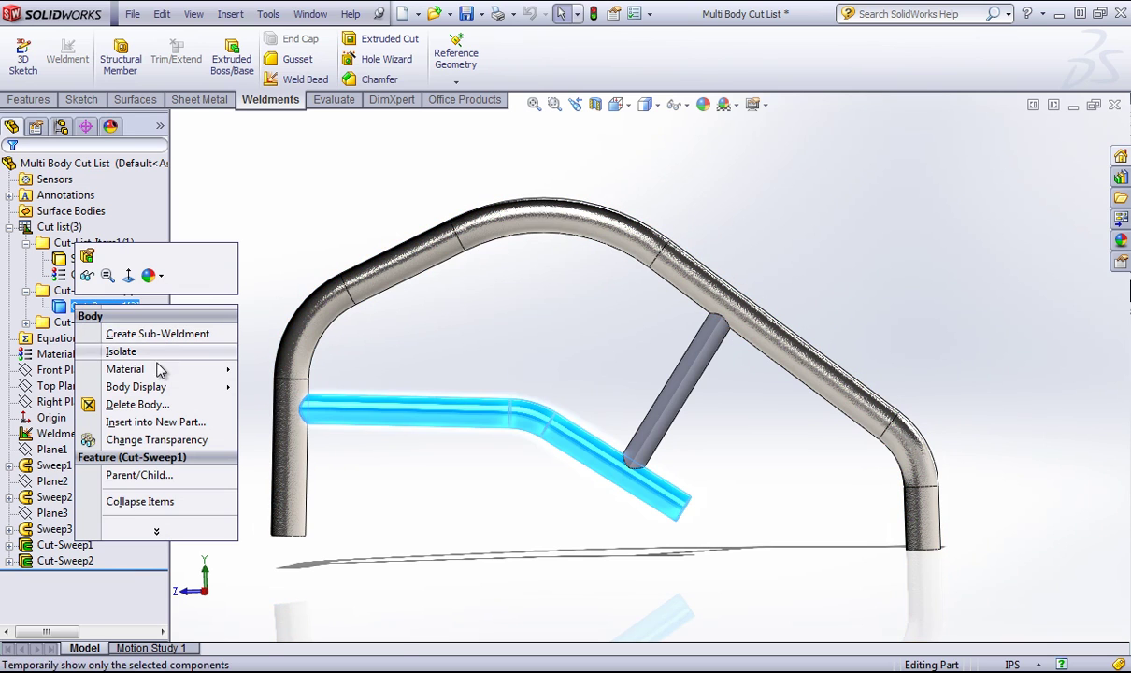
mouse_move(156, 368)
click(307, 422)
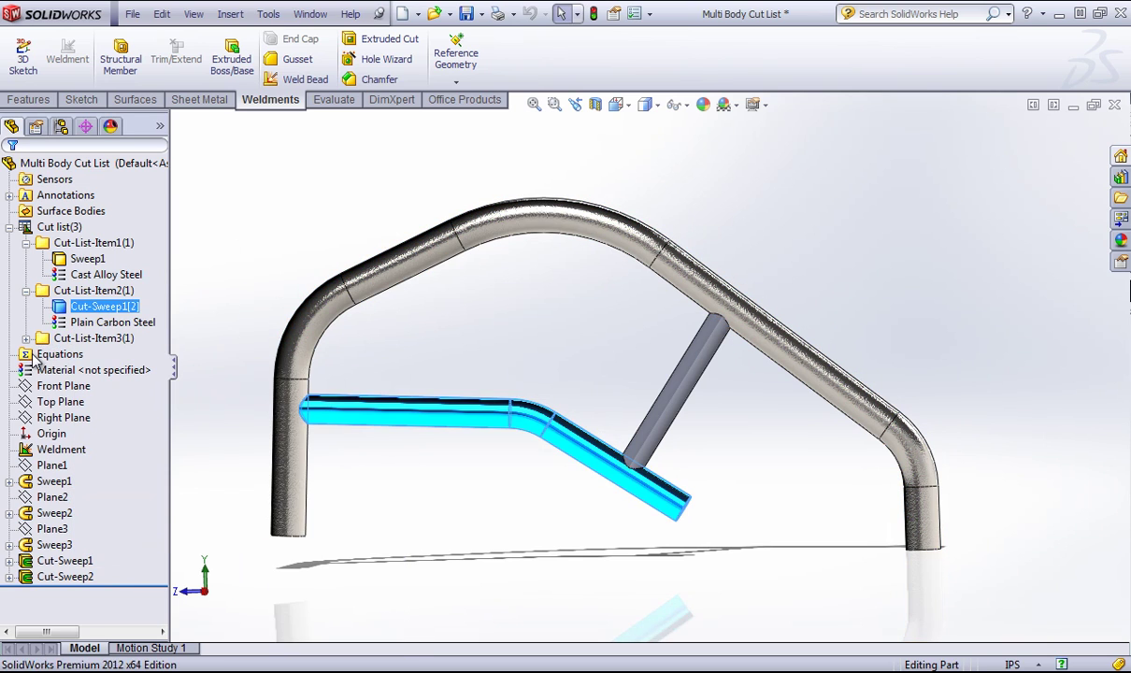
right_click(90, 357)
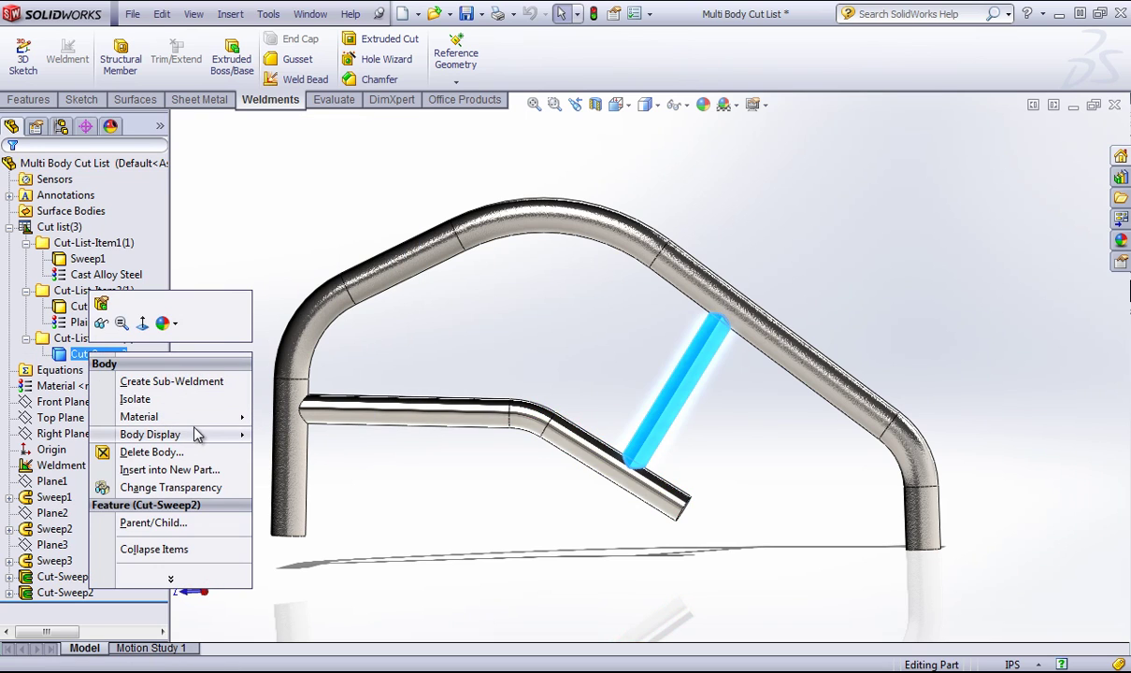
mouse_move(177, 417)
click(297, 323)
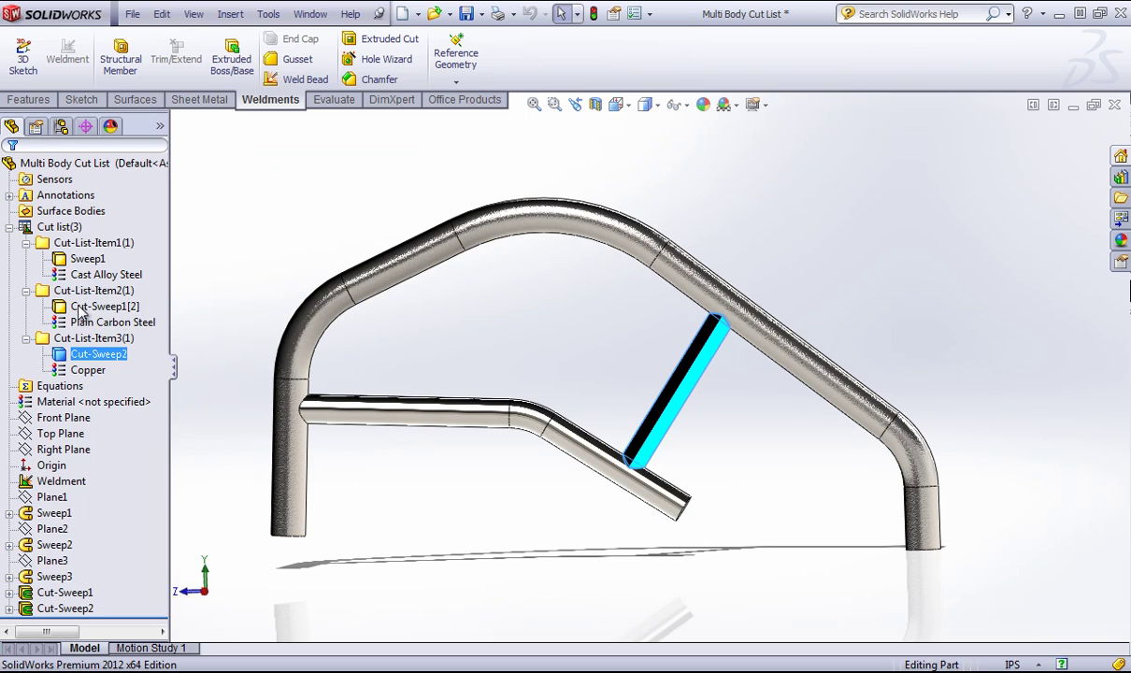
click(524, 350)
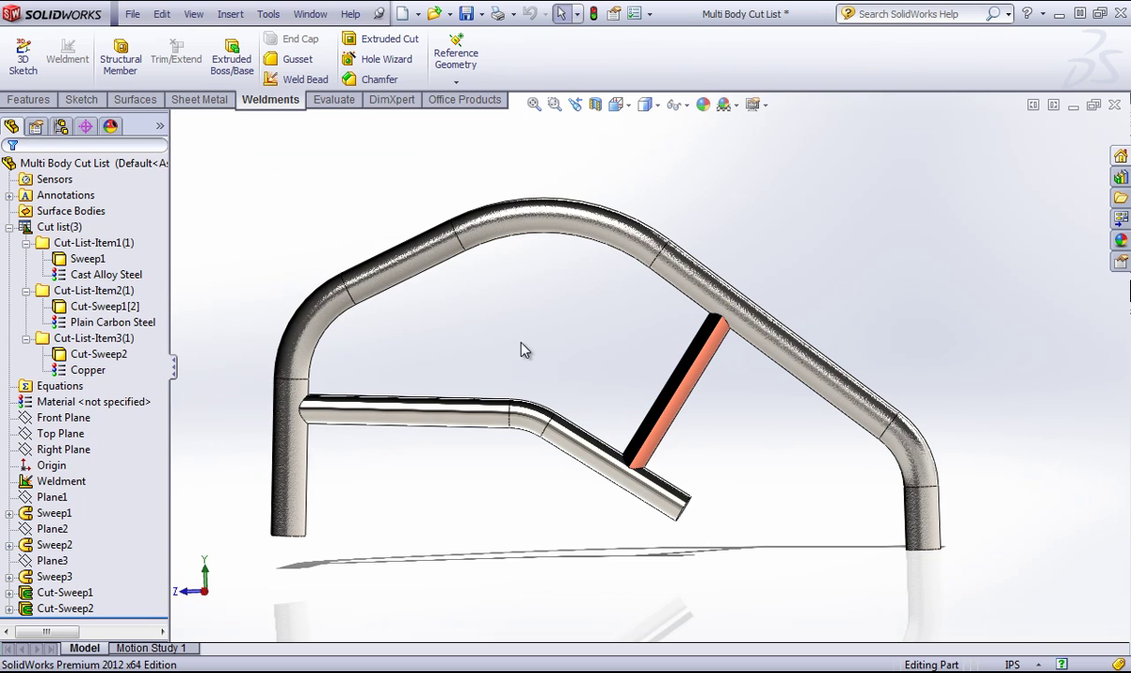
click(310, 14)
- Check the drawing's cut list shows the three materials, then return to the 3-D part
click(352, 217)
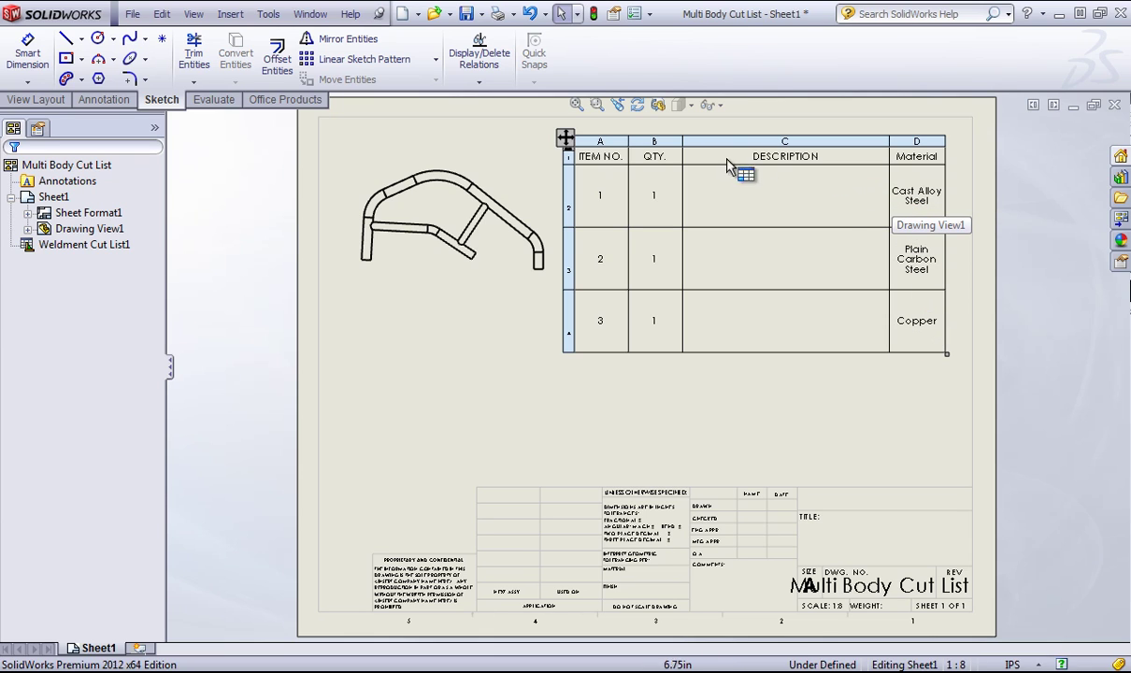
click(310, 14)
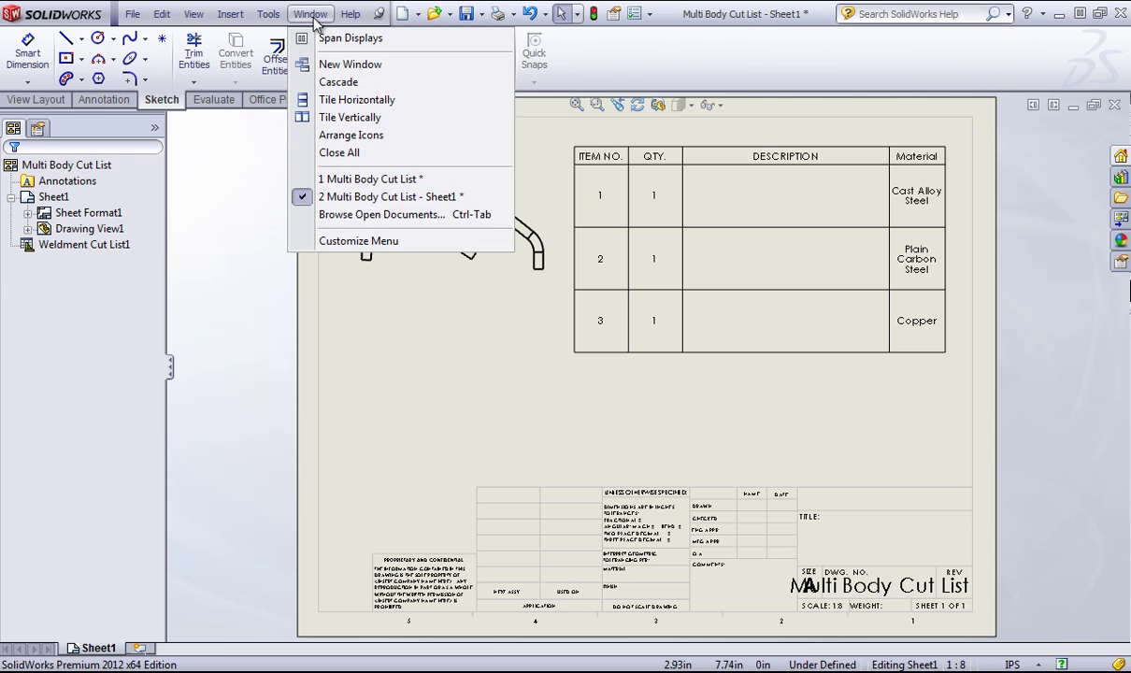
click(364, 179)
click(540, 232)
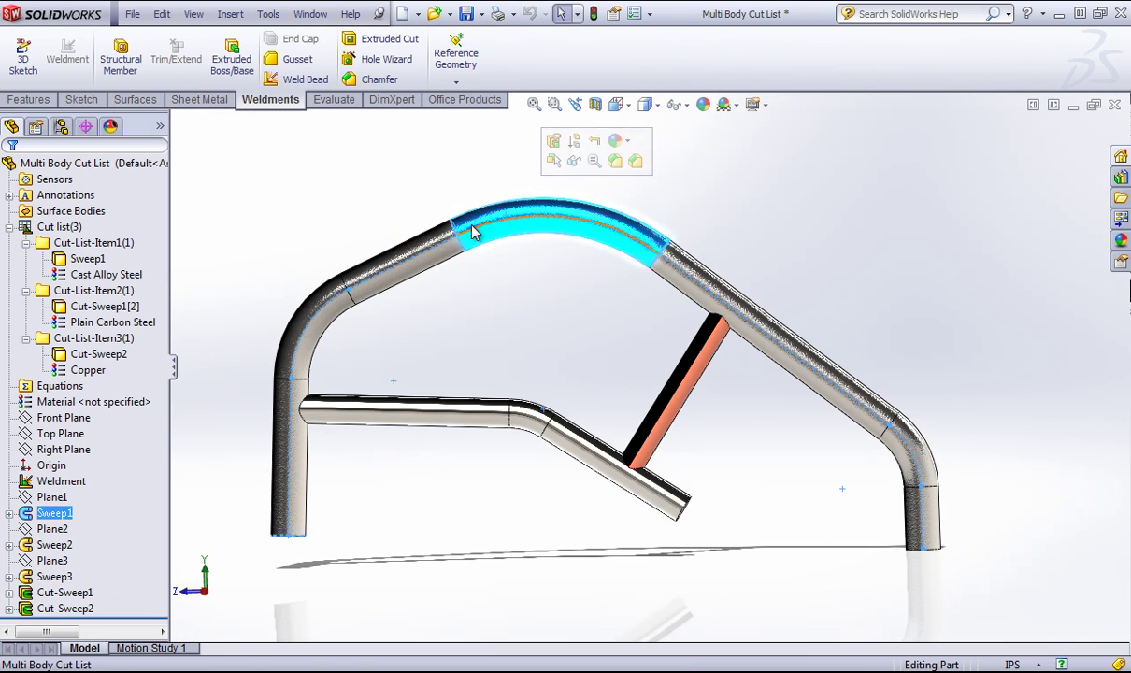
- Give Cut-List-Item1 a DESCRIPTION property of 'Top Tube'
click(87, 259)
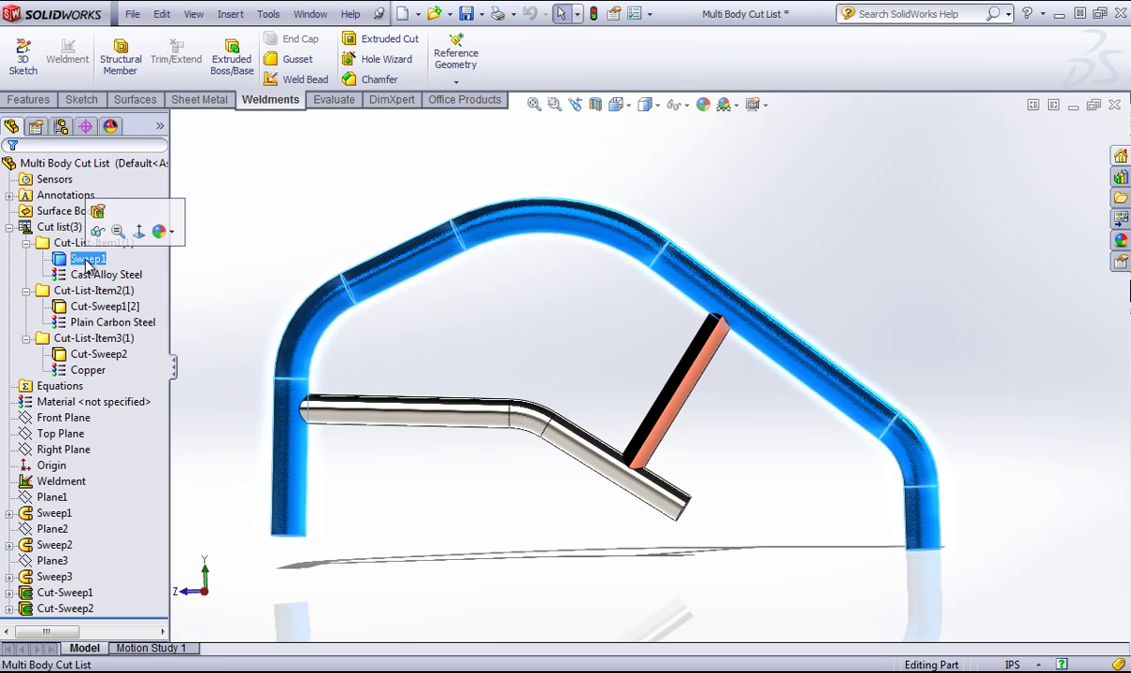
click(314, 227)
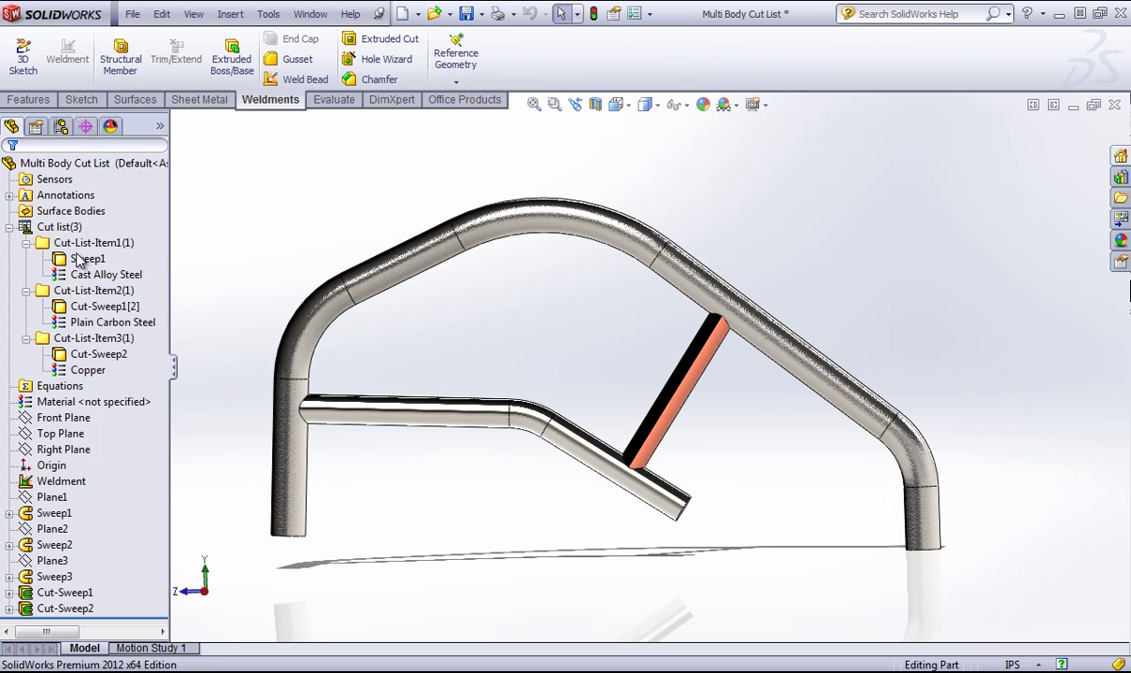
click(61, 242)
right_click(61, 242)
click(110, 266)
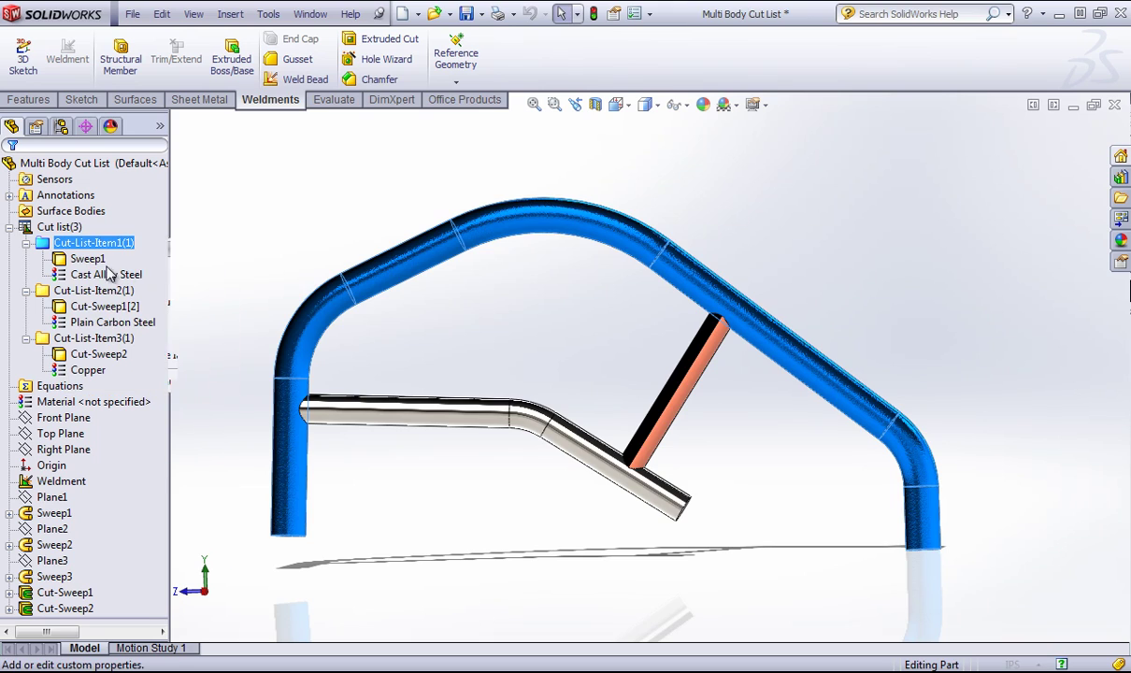
click(493, 323)
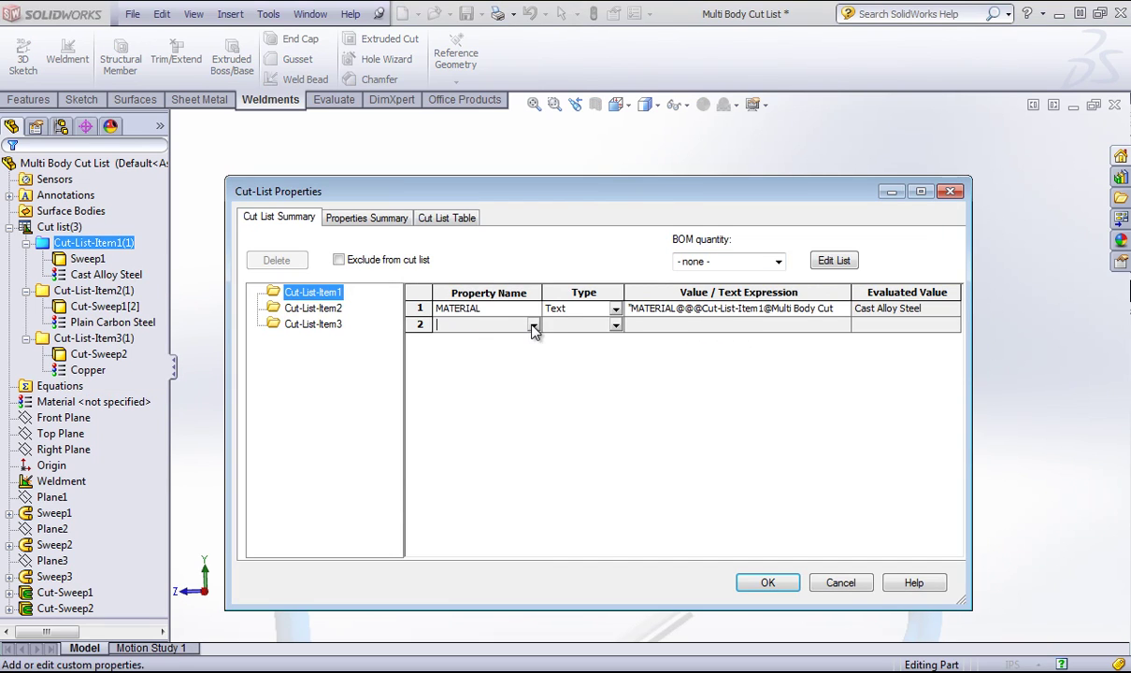
click(533, 325)
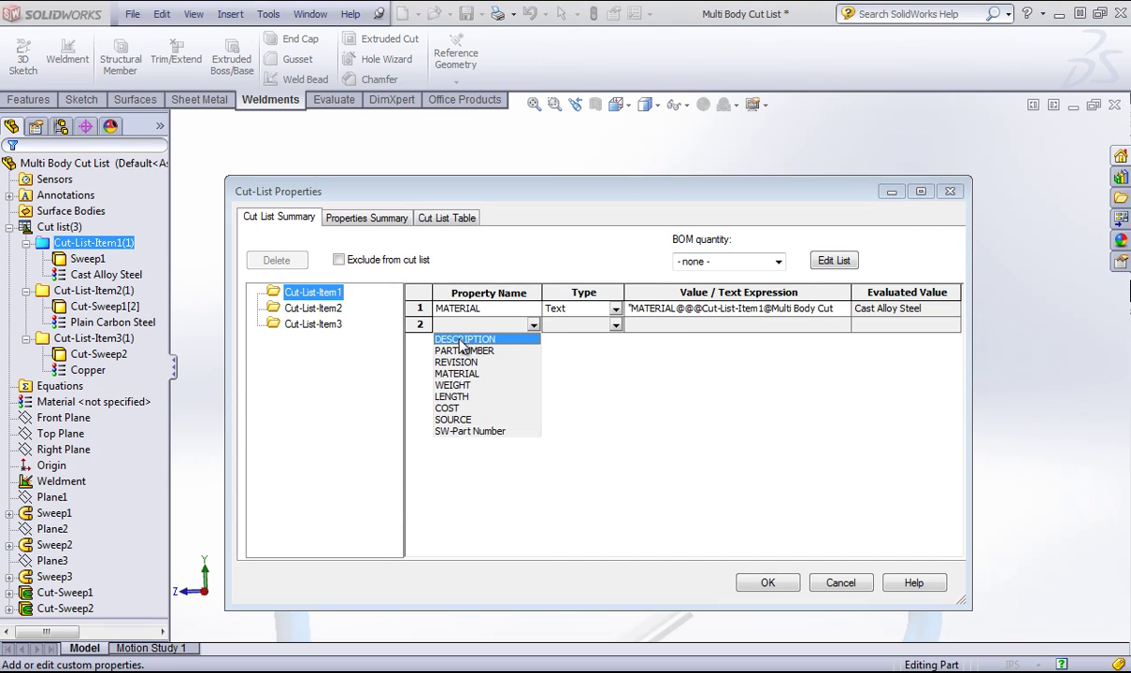
click(463, 339)
click(654, 325)
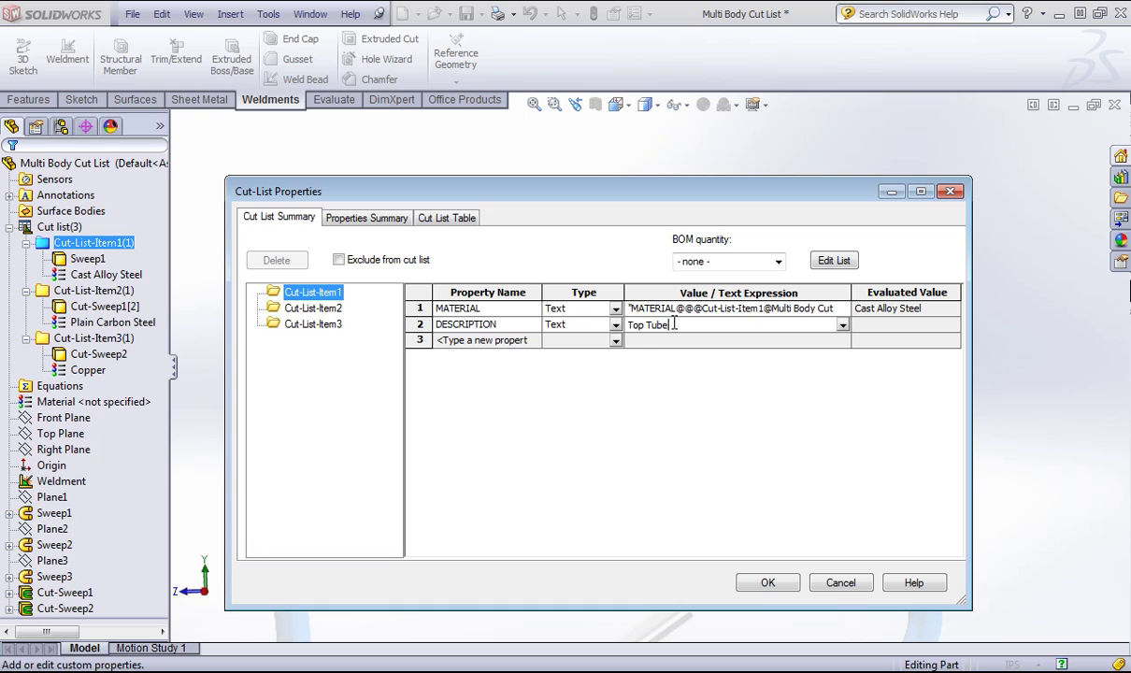
click(767, 582)
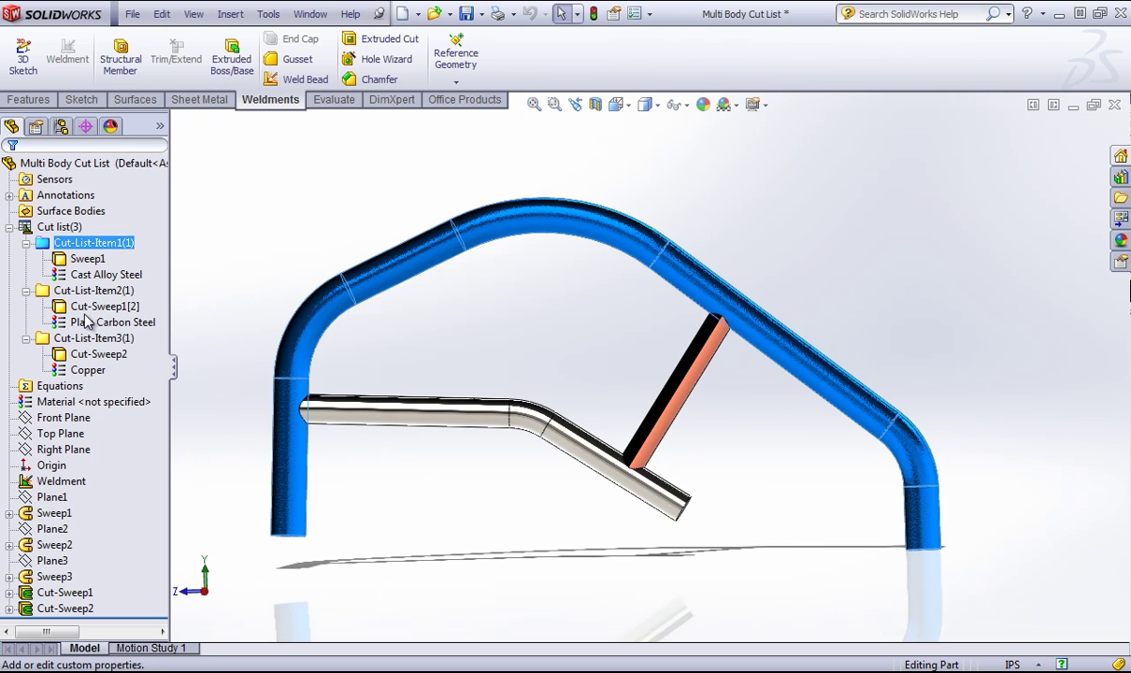
- Give Cut-List-Item2 a DESCRIPTION property of 'Bottom Tube'
right_click(83, 309)
right_click(58, 291)
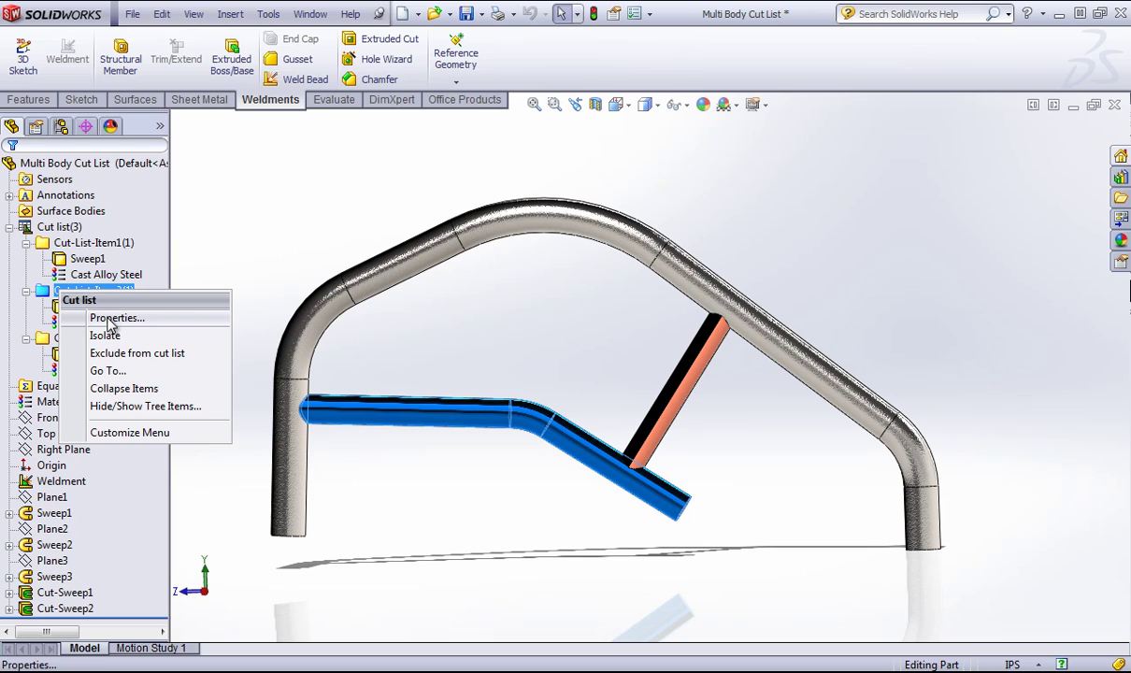
click(117, 318)
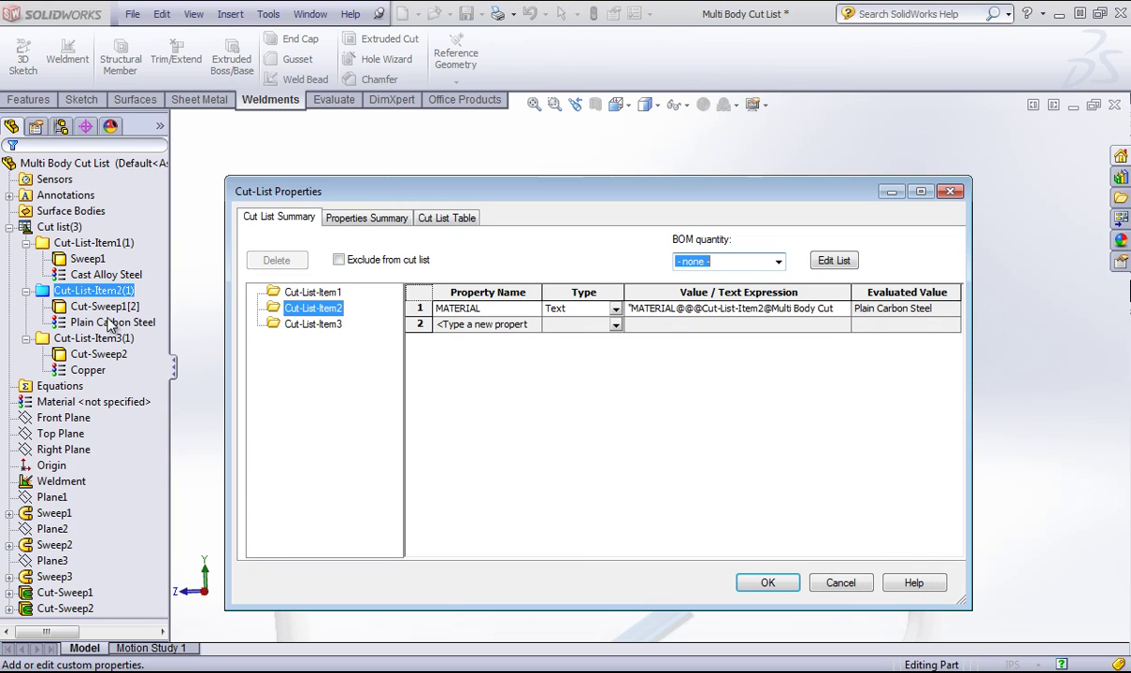
click(487, 326)
click(533, 324)
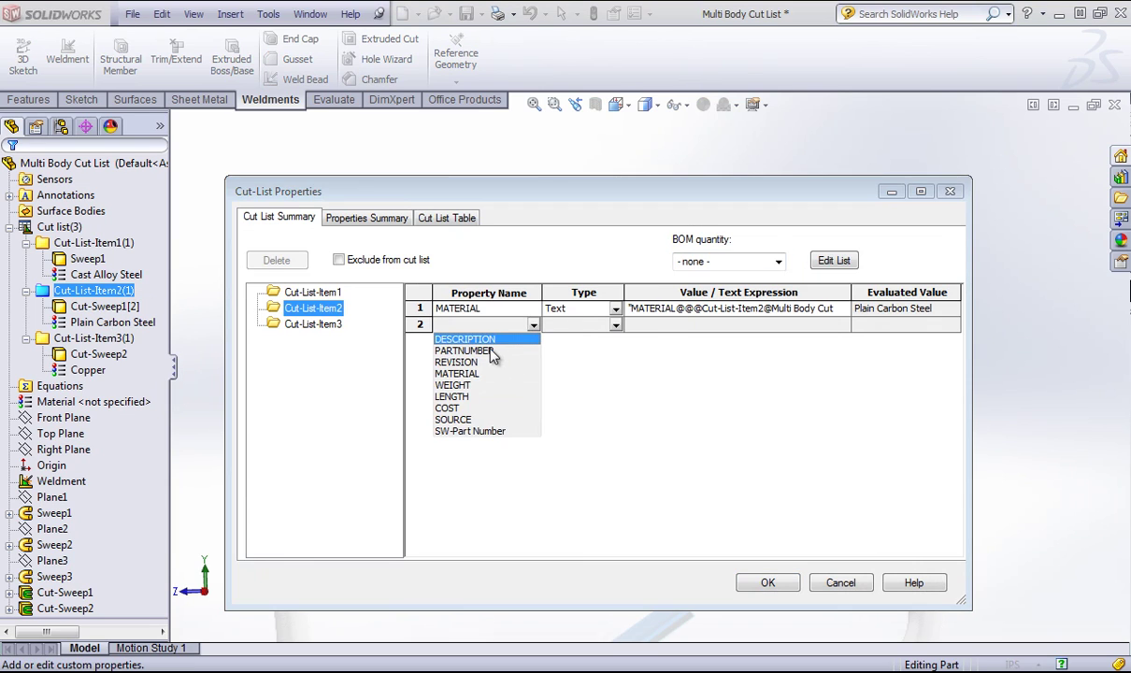
click(496, 339)
click(720, 324)
text(N)
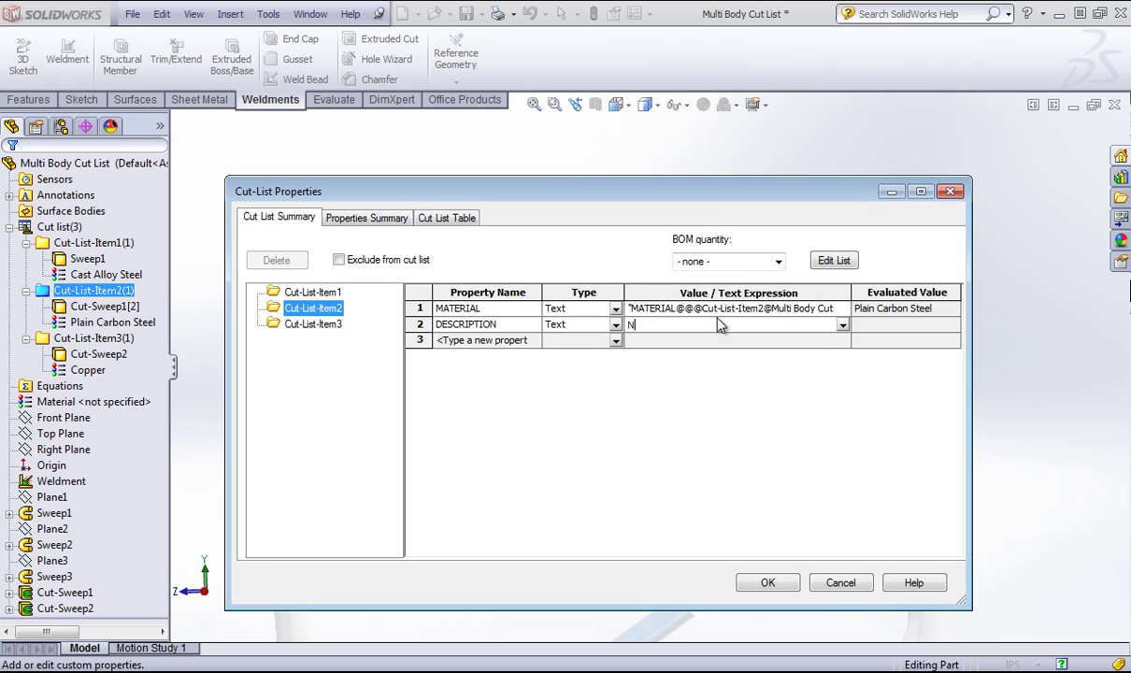
key(BackSpace)
text(Bottom Tube)
click(767, 582)
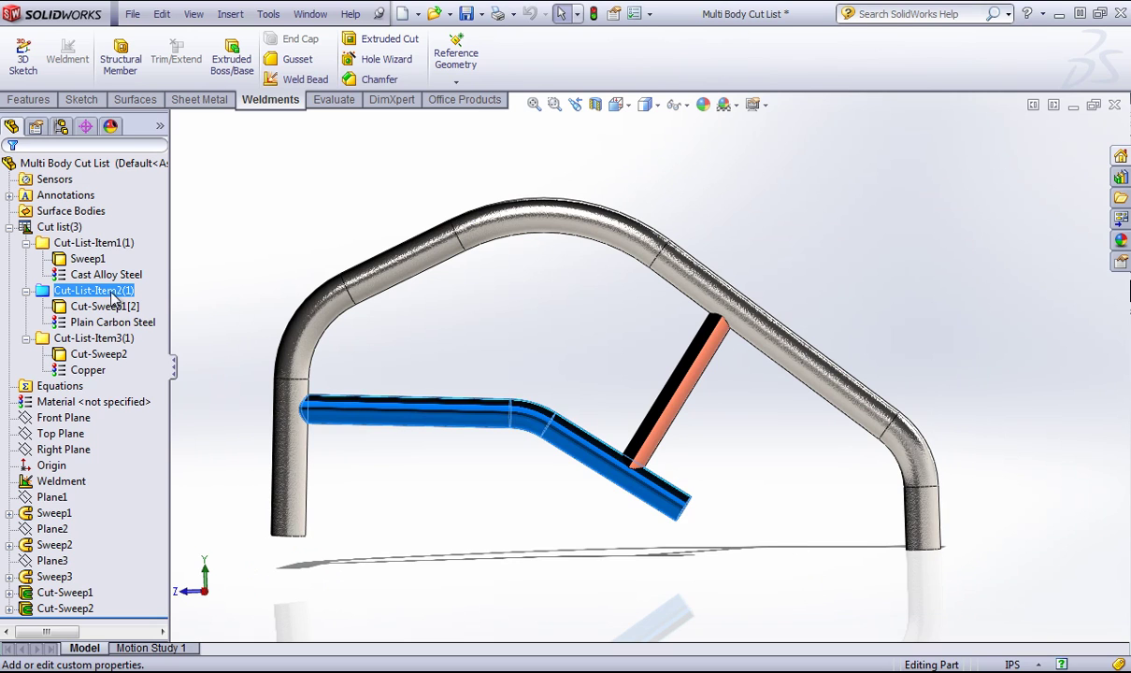
- Add DESCRIPTION 'In Between' to Cut-List-Item3, review all three items, and close the properties
right_click(69, 337)
click(101, 368)
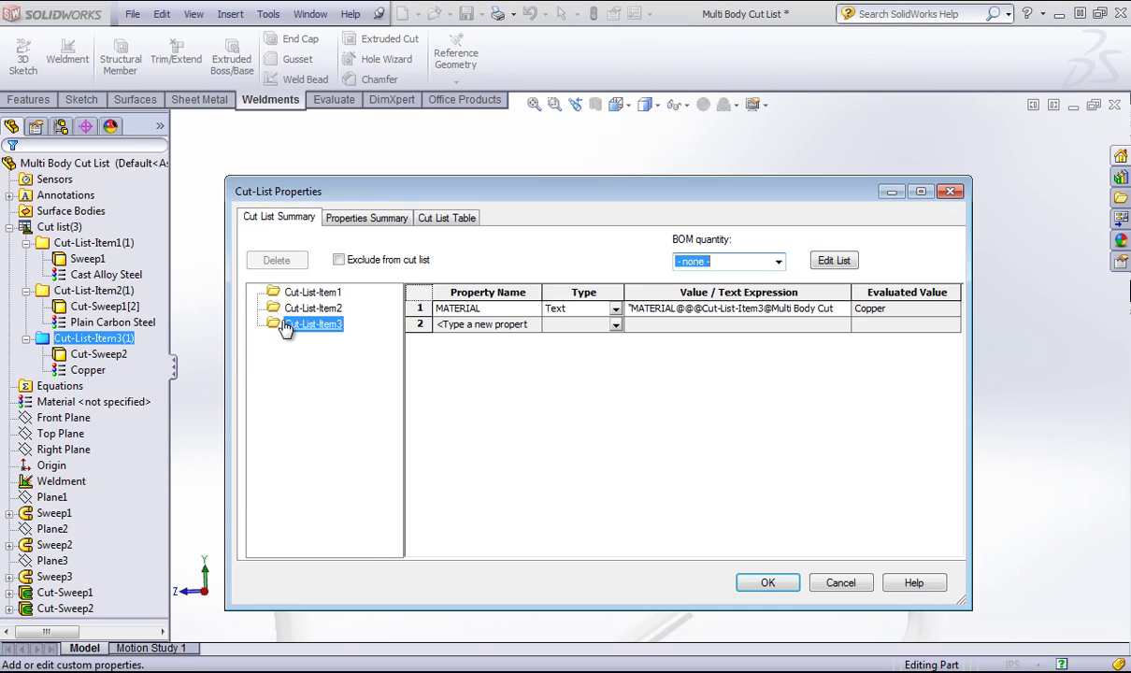
click(482, 323)
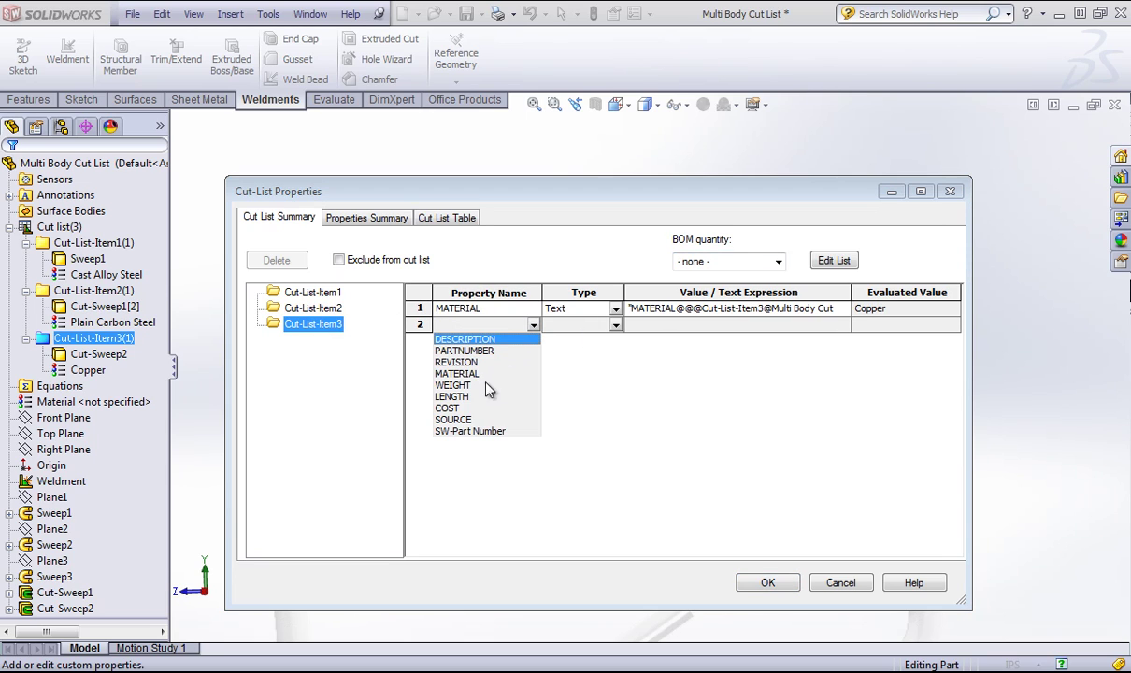
click(465, 339)
click(711, 324)
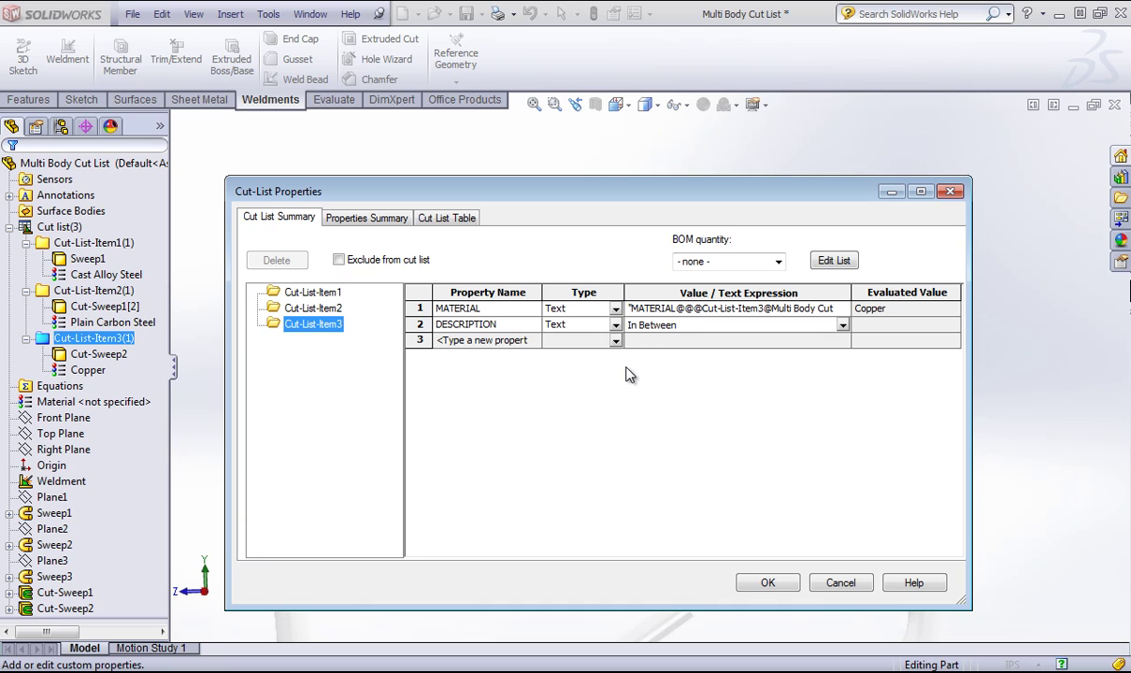
click(309, 309)
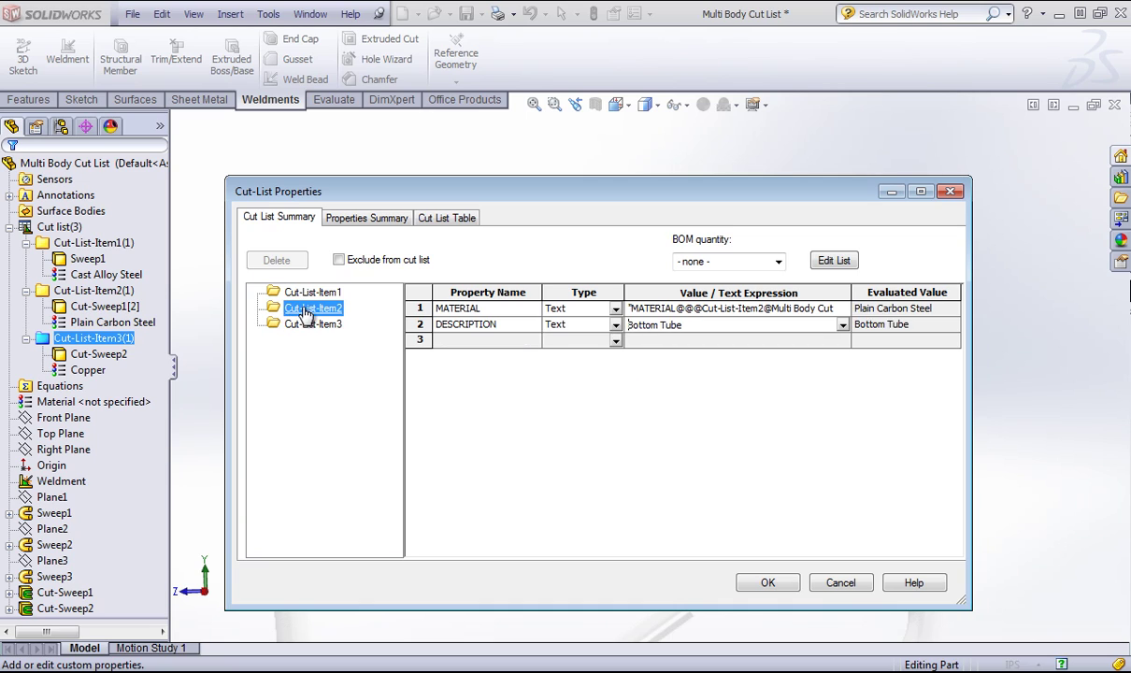
click(314, 324)
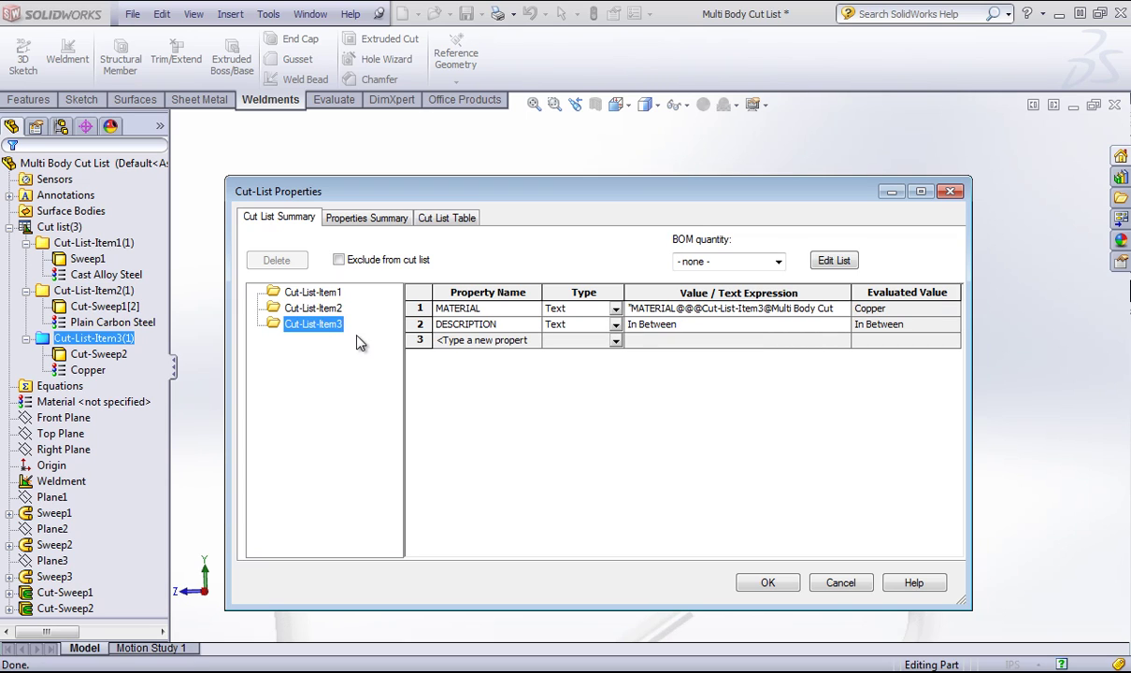
click(317, 308)
click(316, 293)
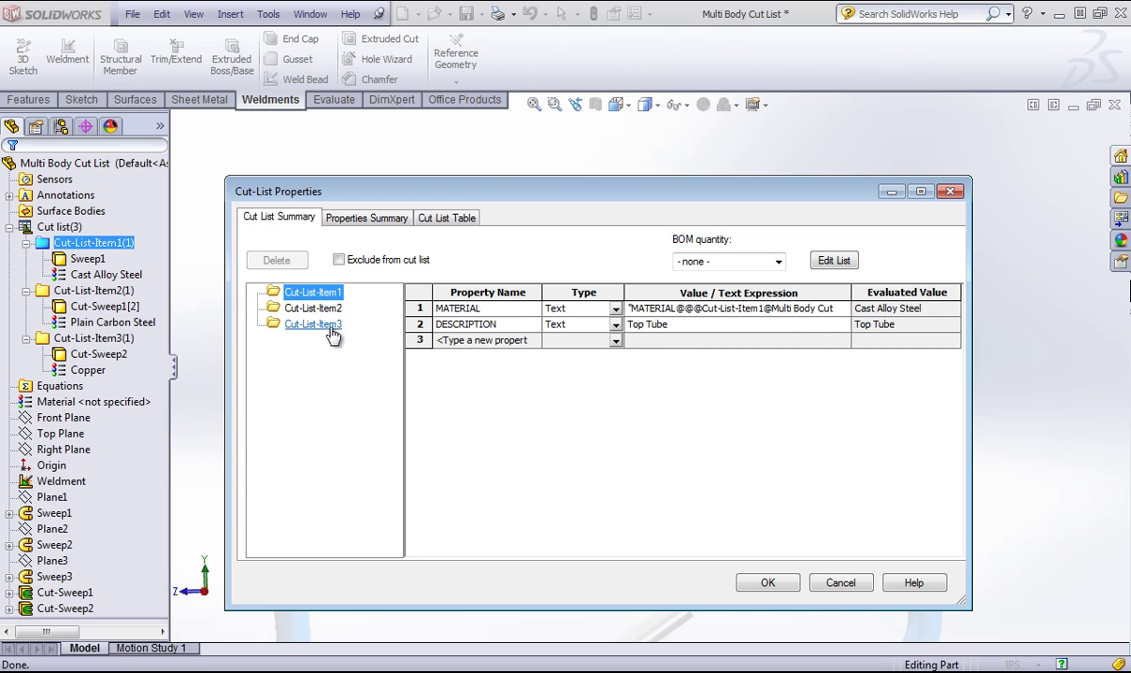
click(328, 329)
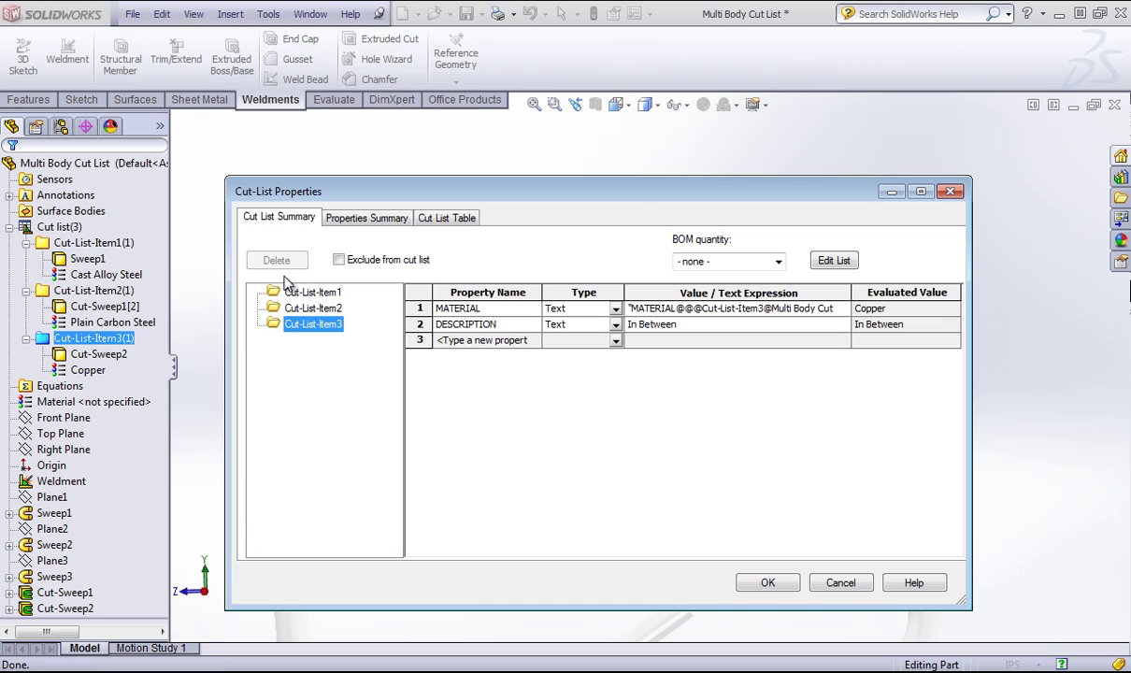
key(Tab)
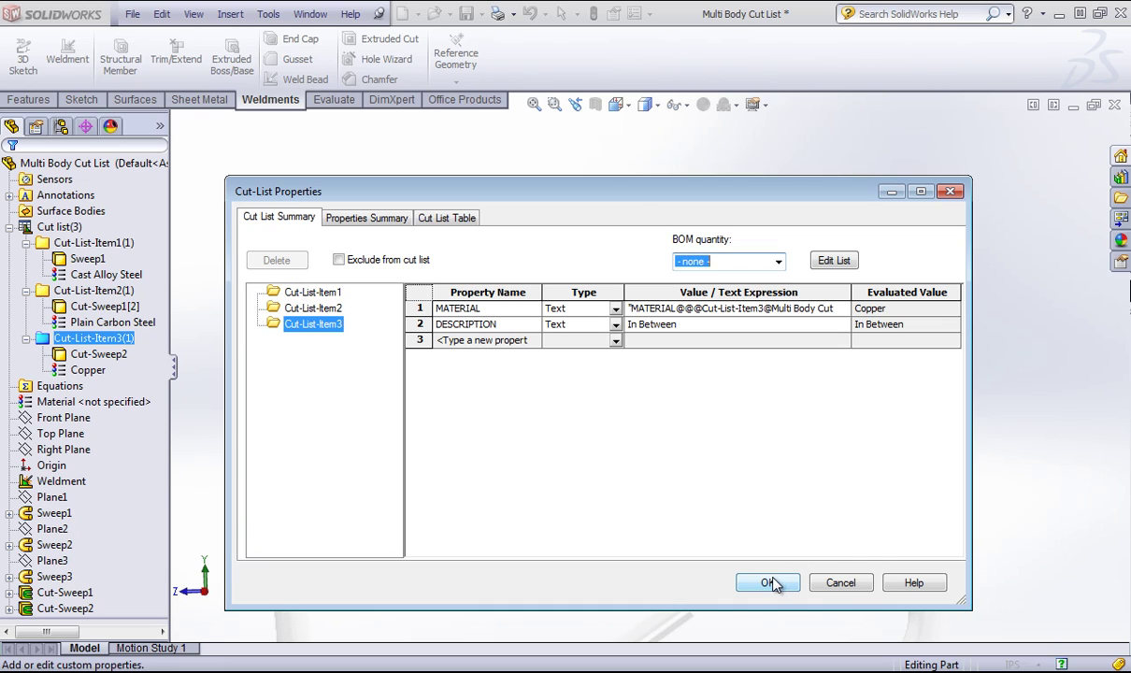
click(769, 582)
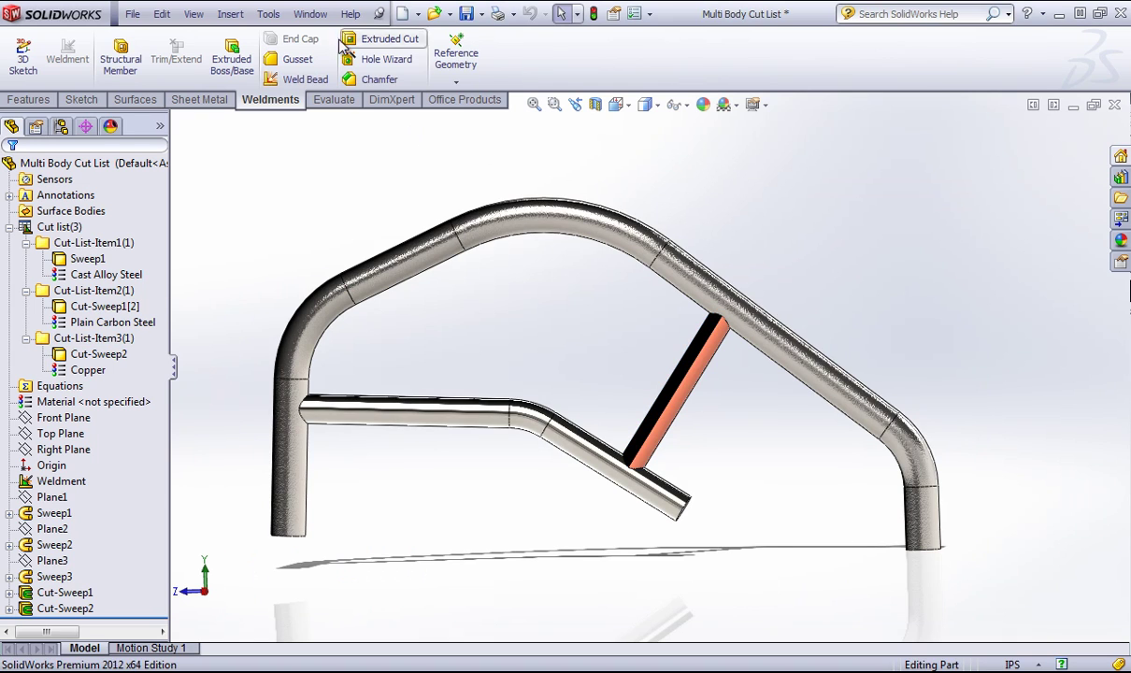
- Switch to the Multi Body Cut List - Sheet1 drawing window
click(310, 14)
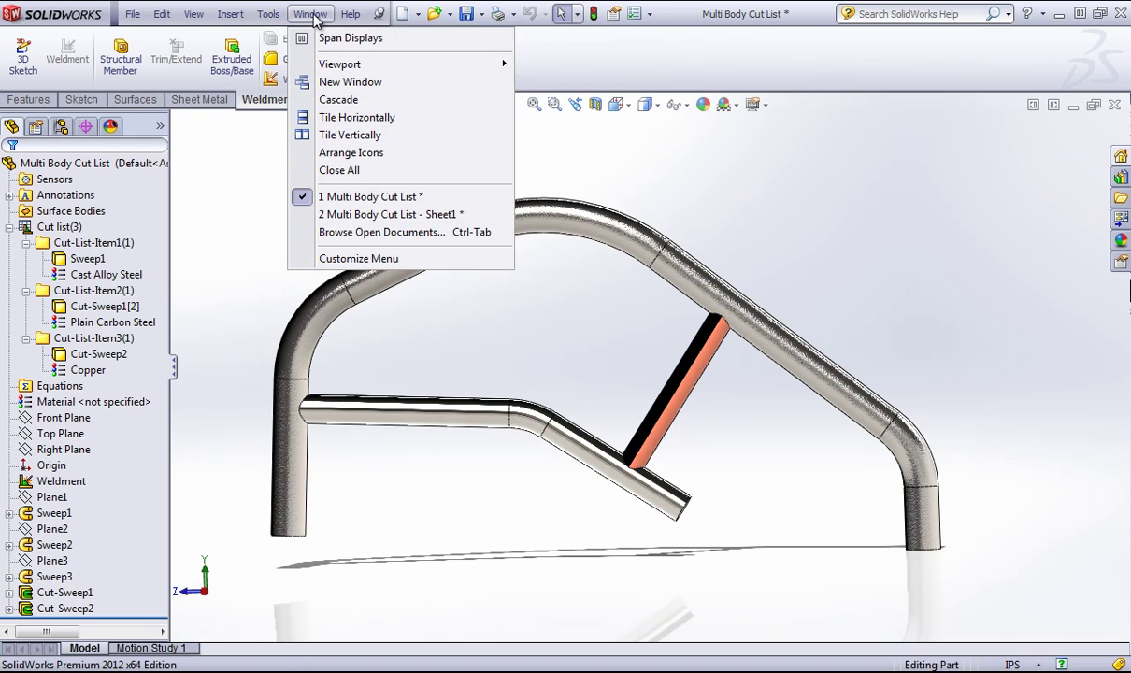
click(371, 215)
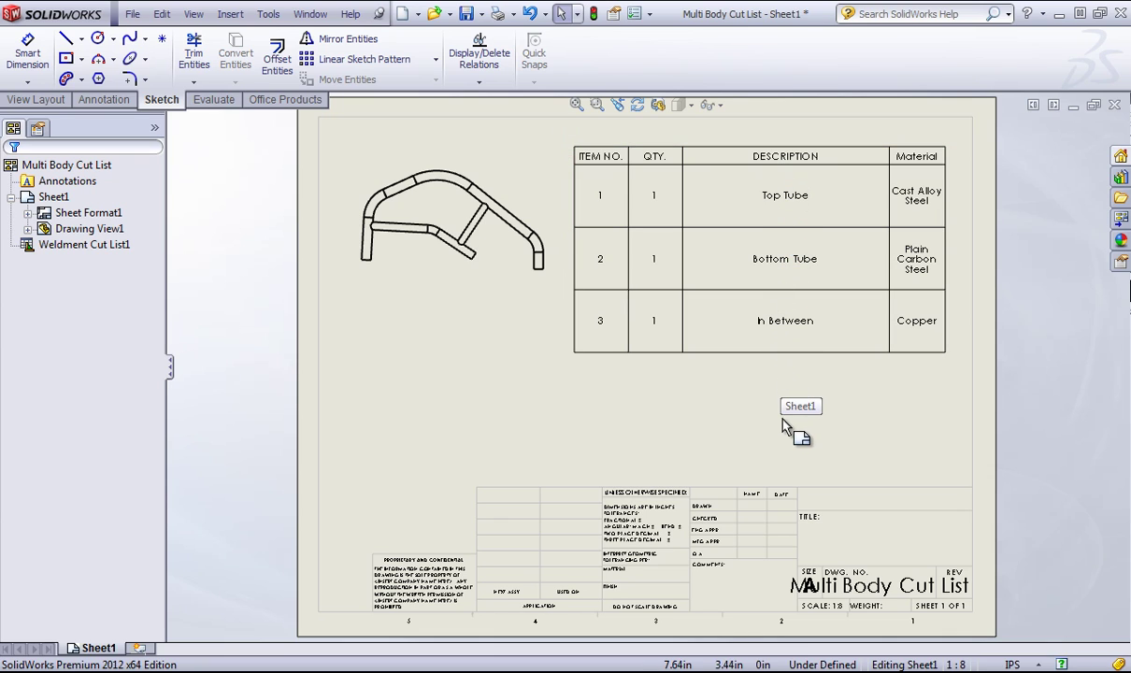
- Insert a column right of Material that shows the UNIT_OF_MEASURE property
click(911, 142)
right_click(910, 146)
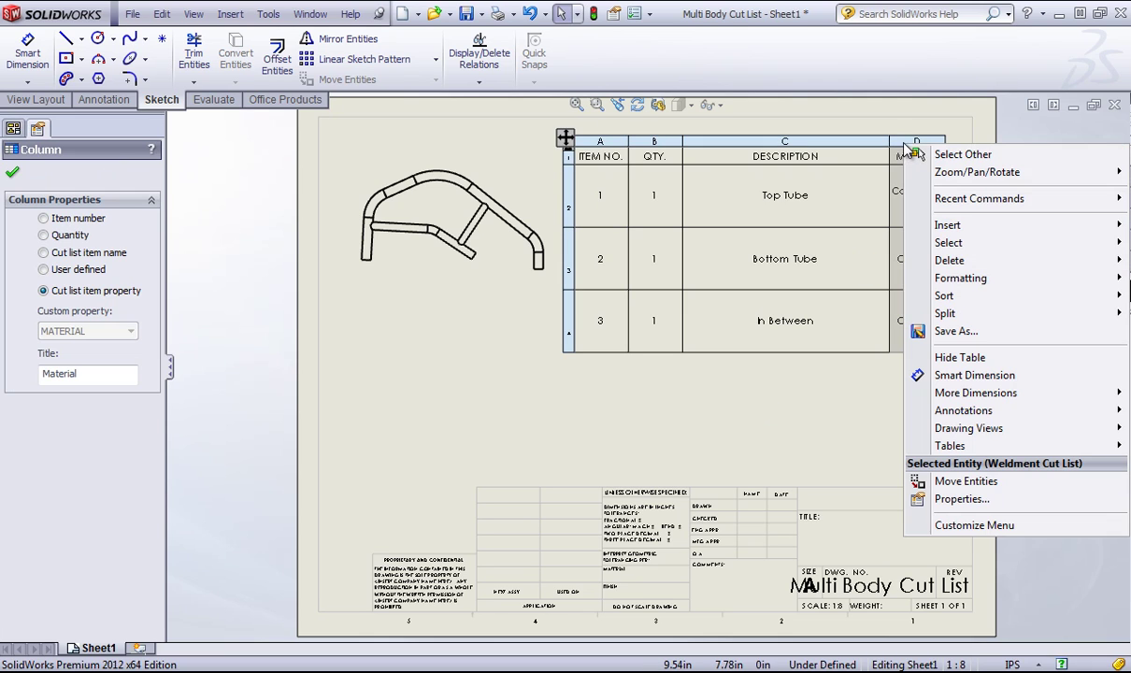
mouse_move(917, 230)
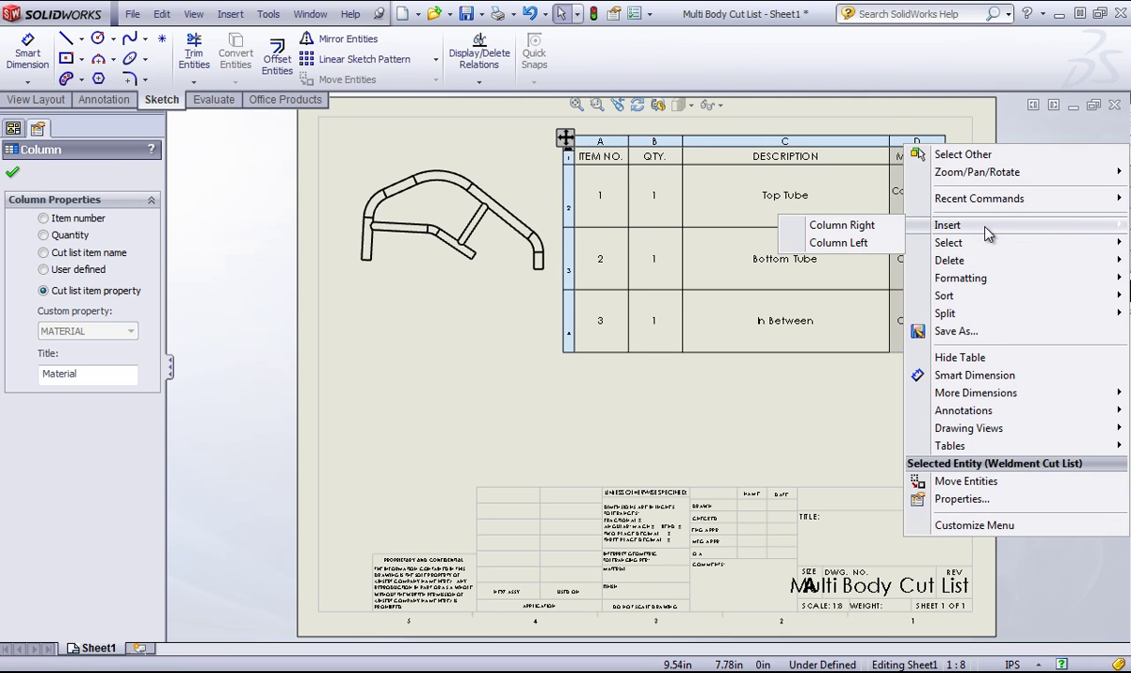
click(829, 227)
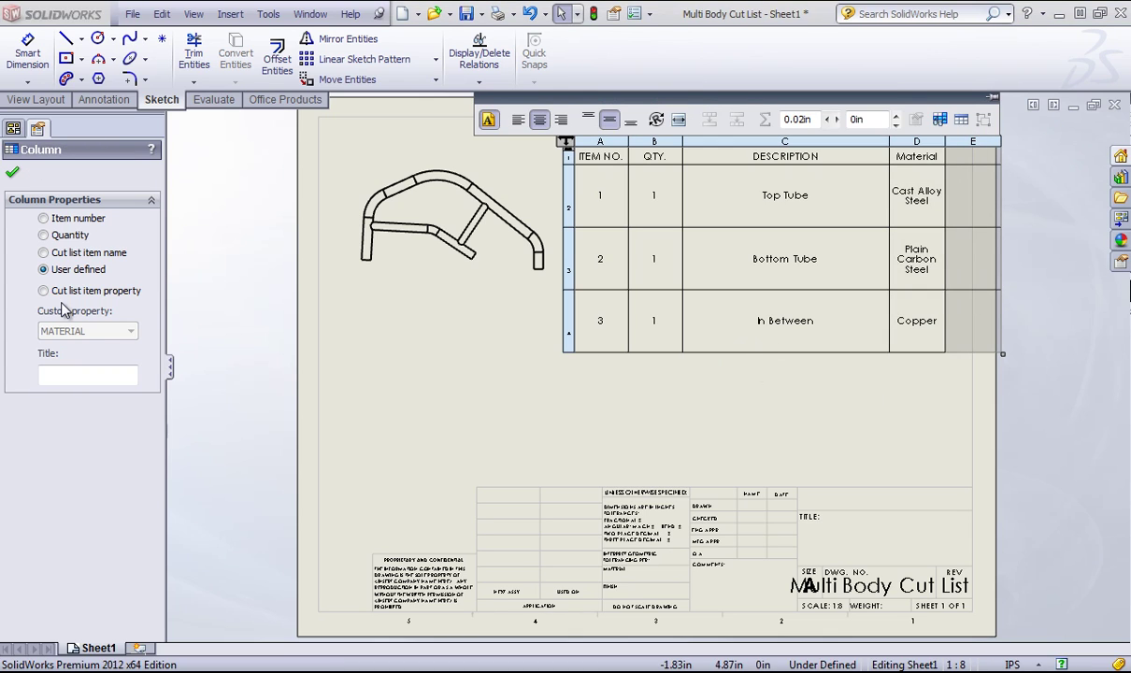
click(43, 291)
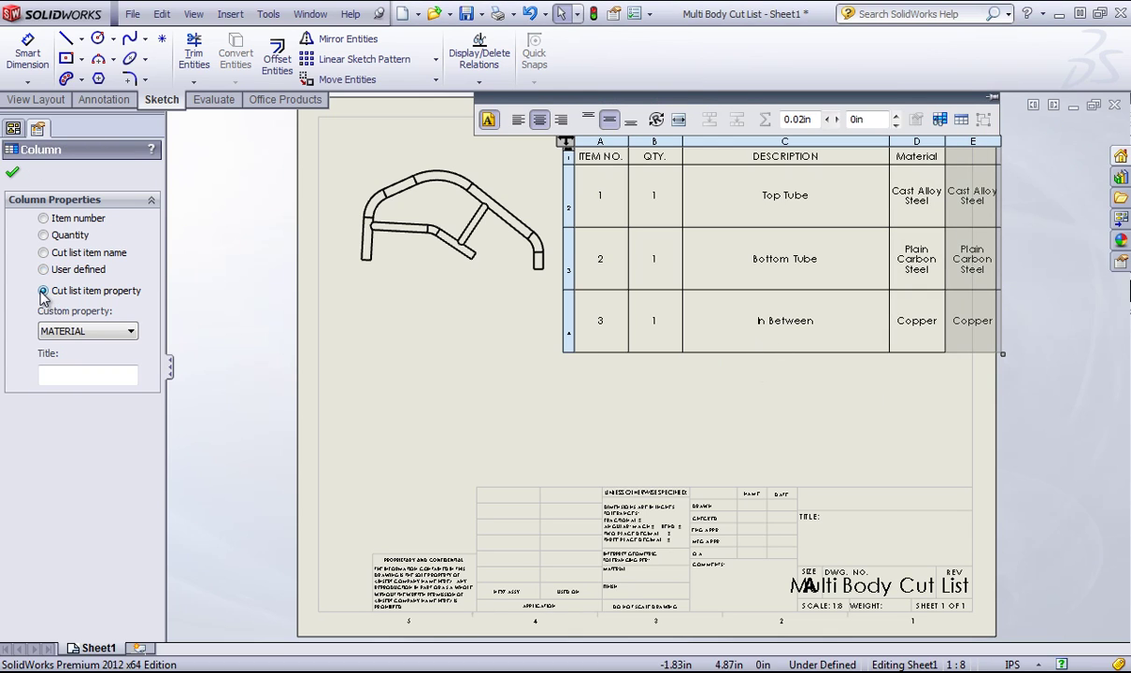
click(79, 332)
click(77, 370)
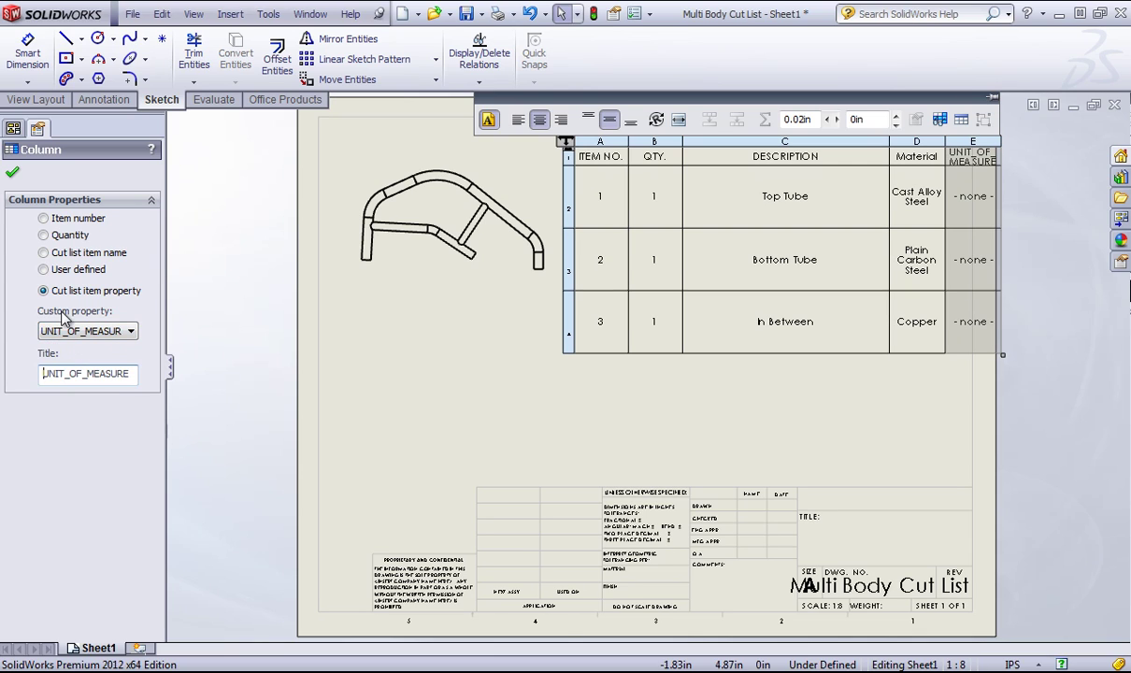
click(12, 172)
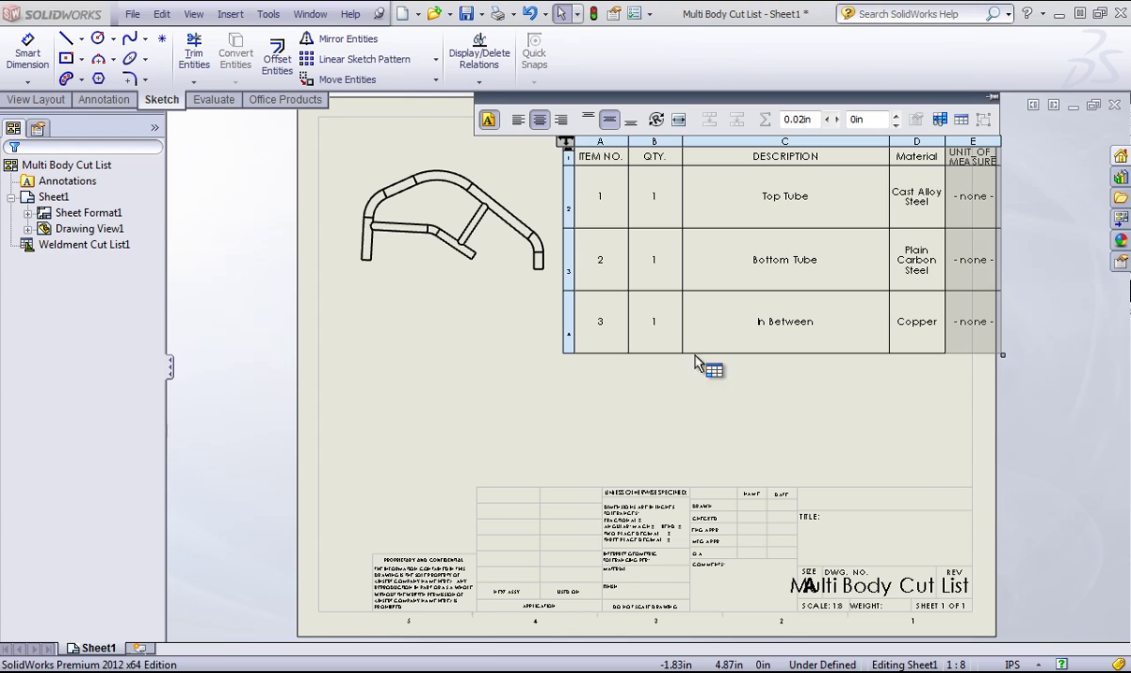
click(978, 138)
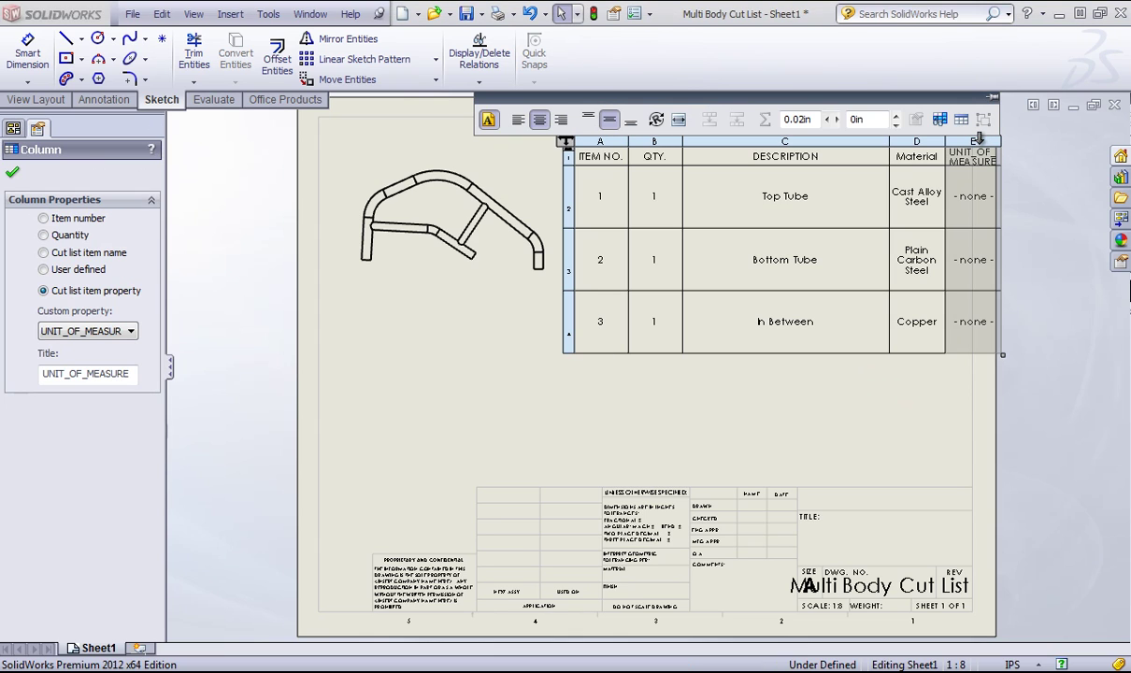
click(12, 172)
- Delete the UNIT_OF_MEASURE column and return to the 3-D part window
click(972, 138)
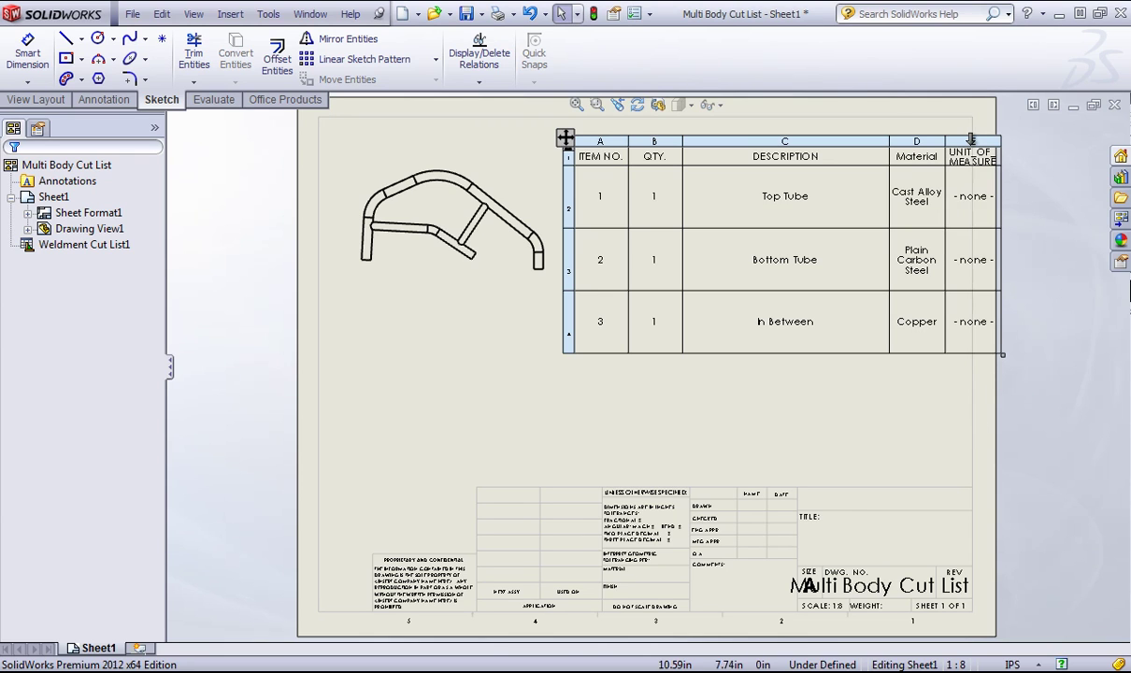
right_click(973, 139)
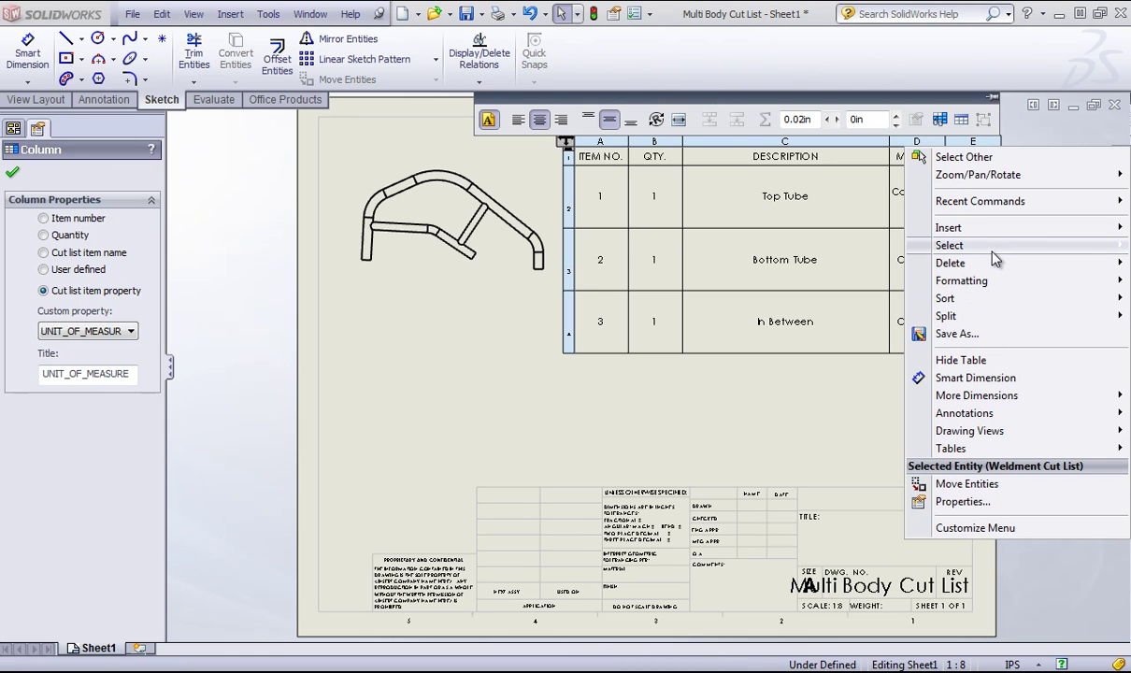
mouse_move(993, 267)
click(852, 281)
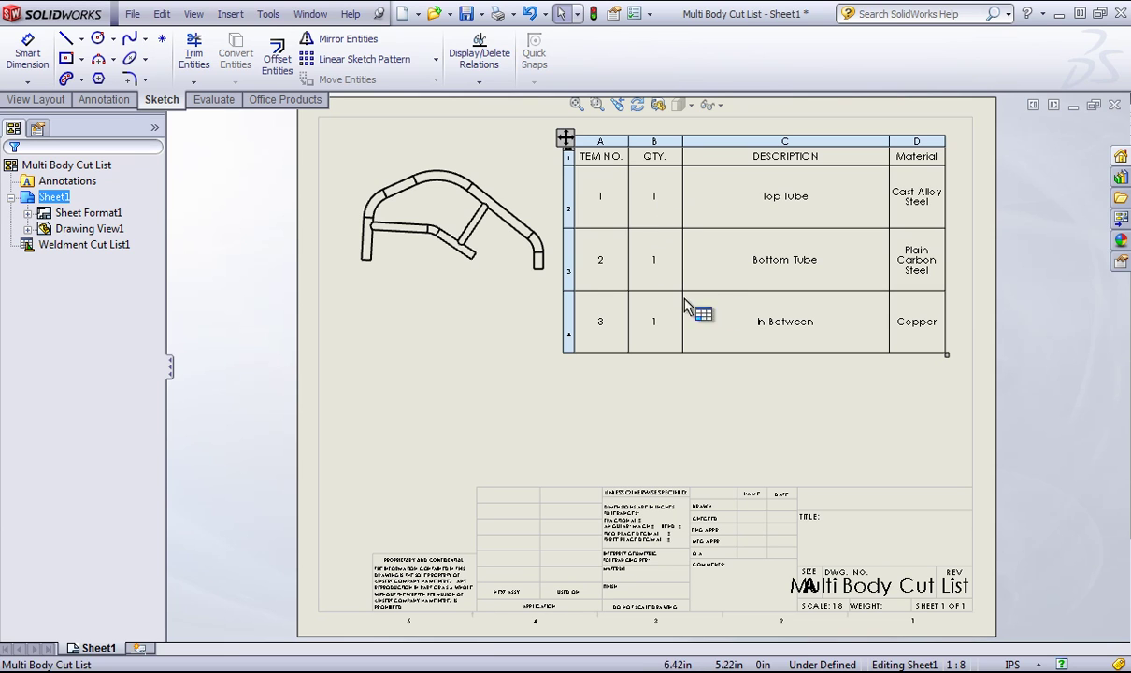
click(310, 14)
click(387, 182)
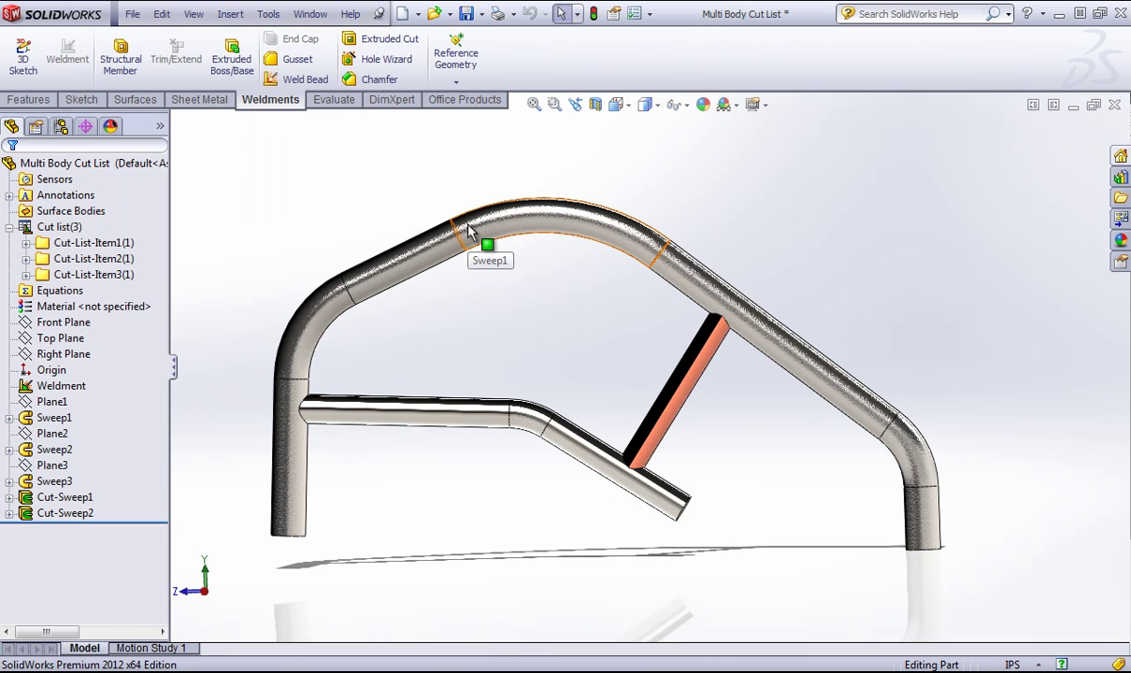
- Copy the Sweep1 body about 9.44 in upward with Move/Copy Bodies
click(29, 99)
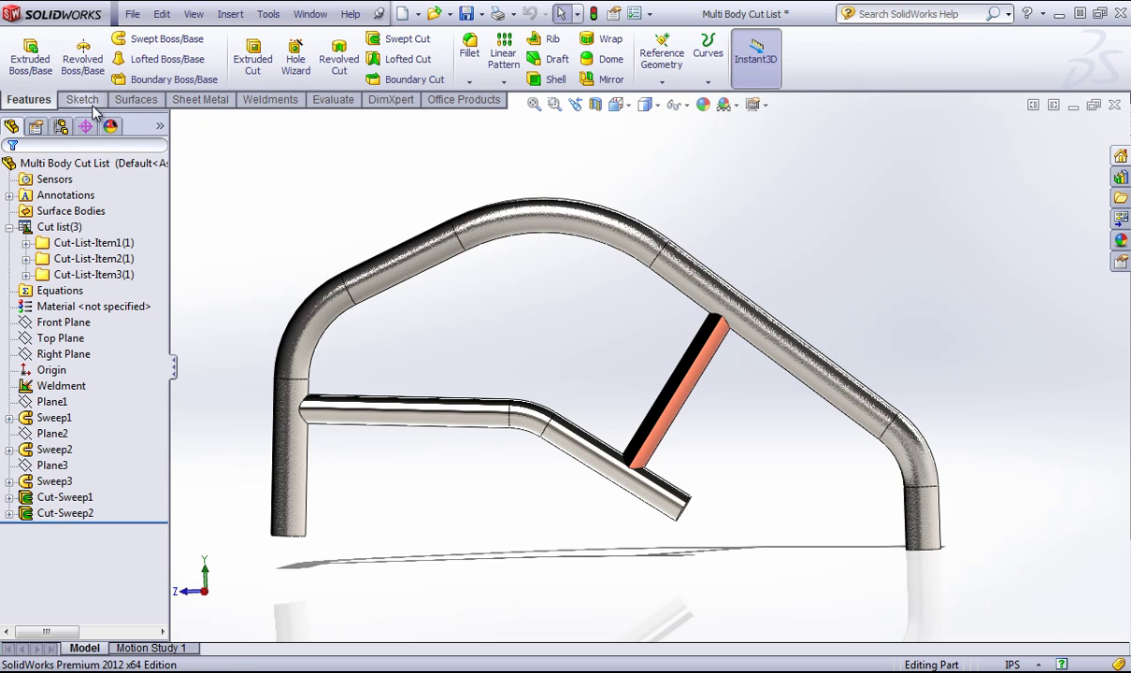
click(135, 99)
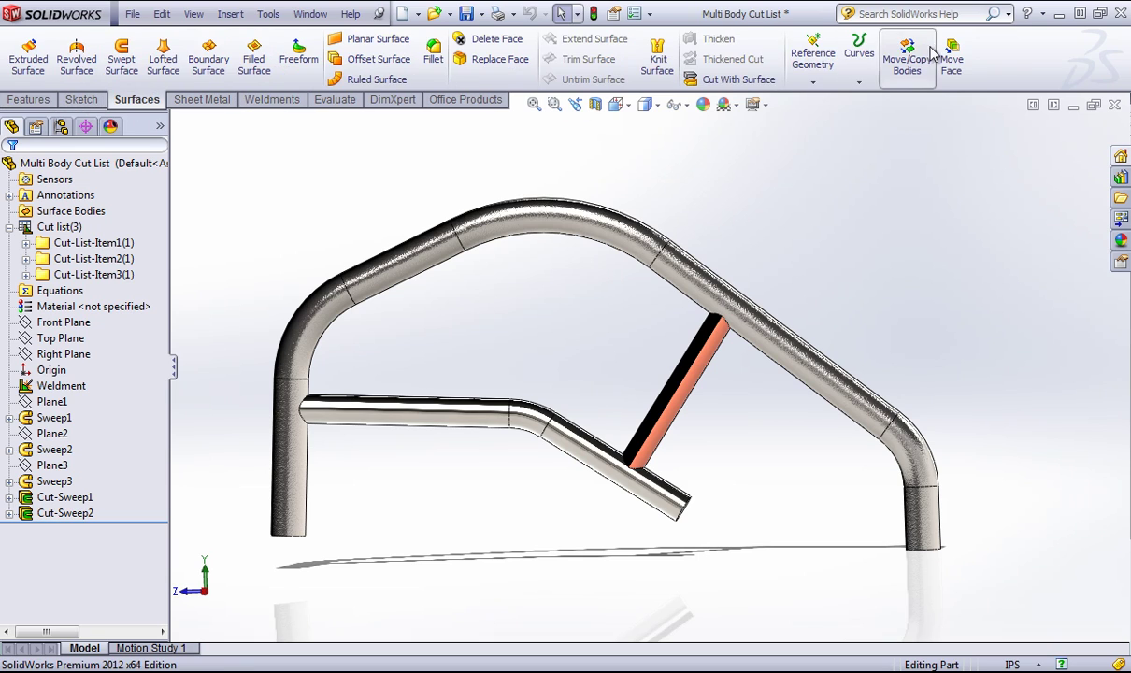
click(899, 54)
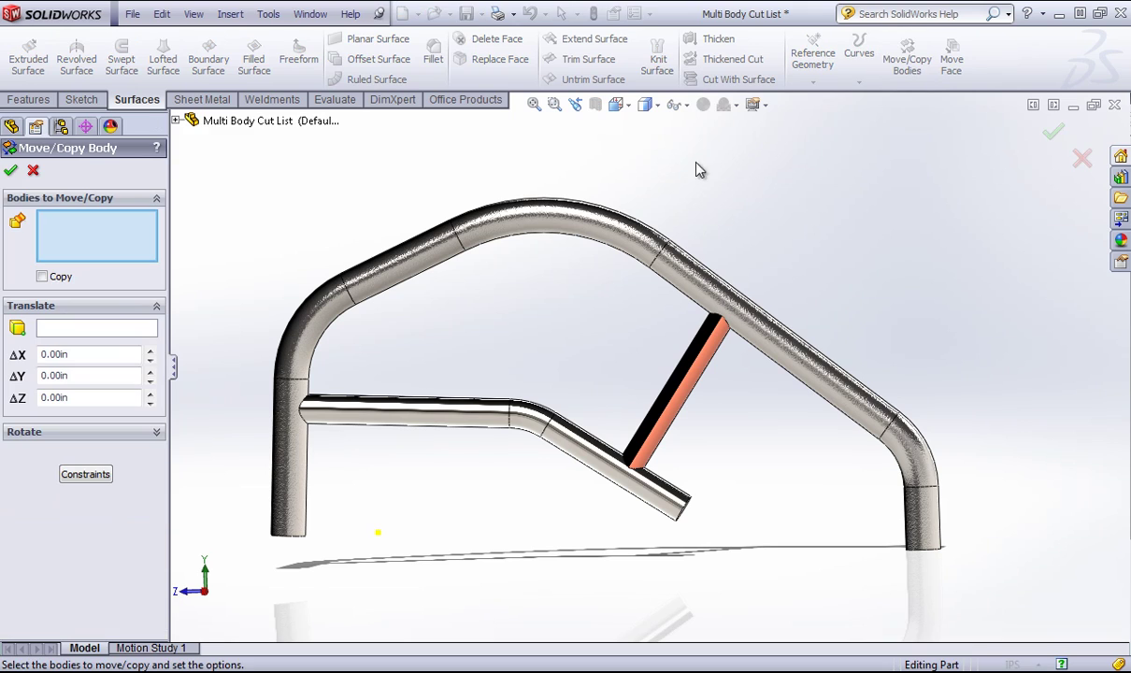
click(487, 242)
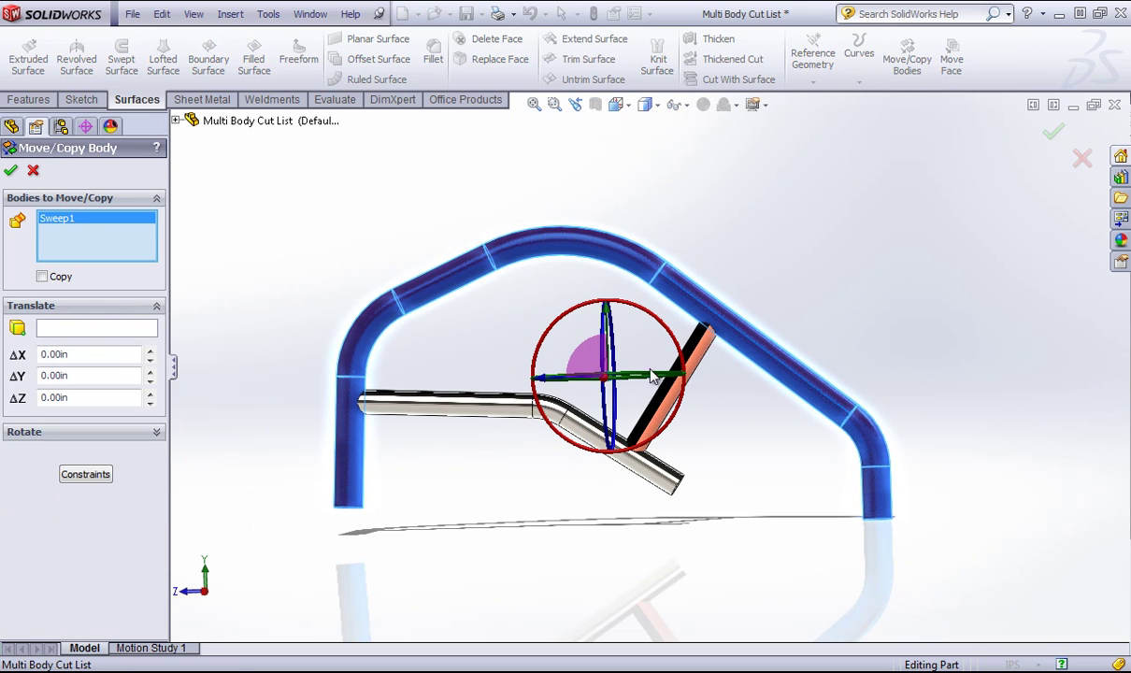
drag(610, 329, 608, 84)
click(41, 276)
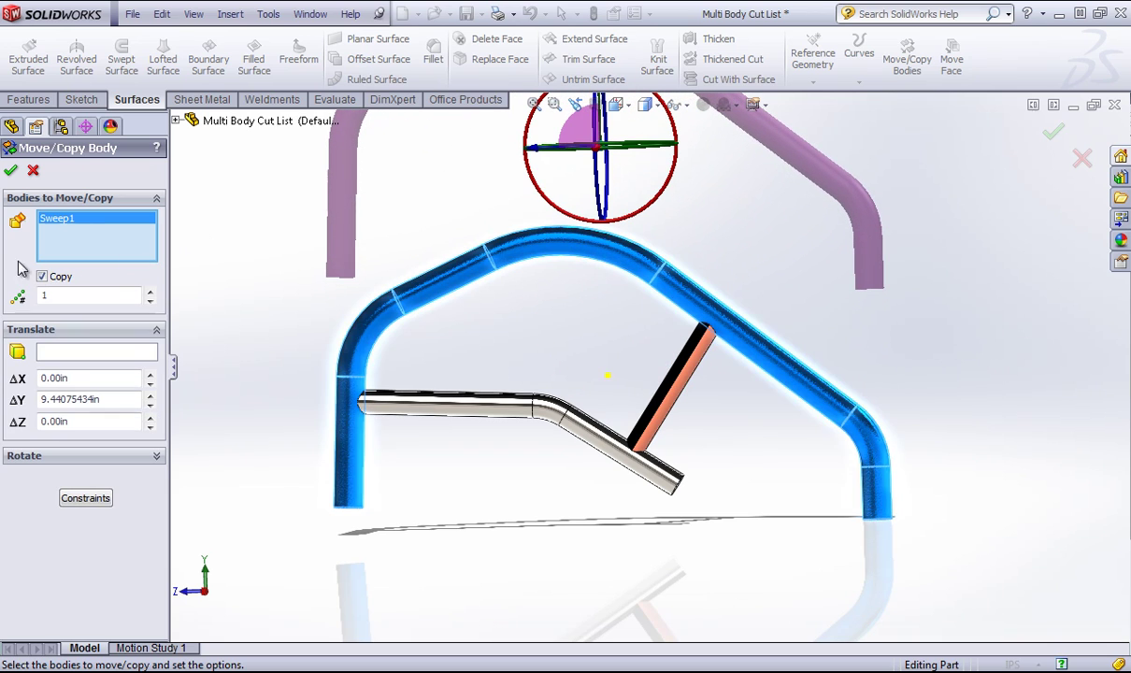
click(11, 171)
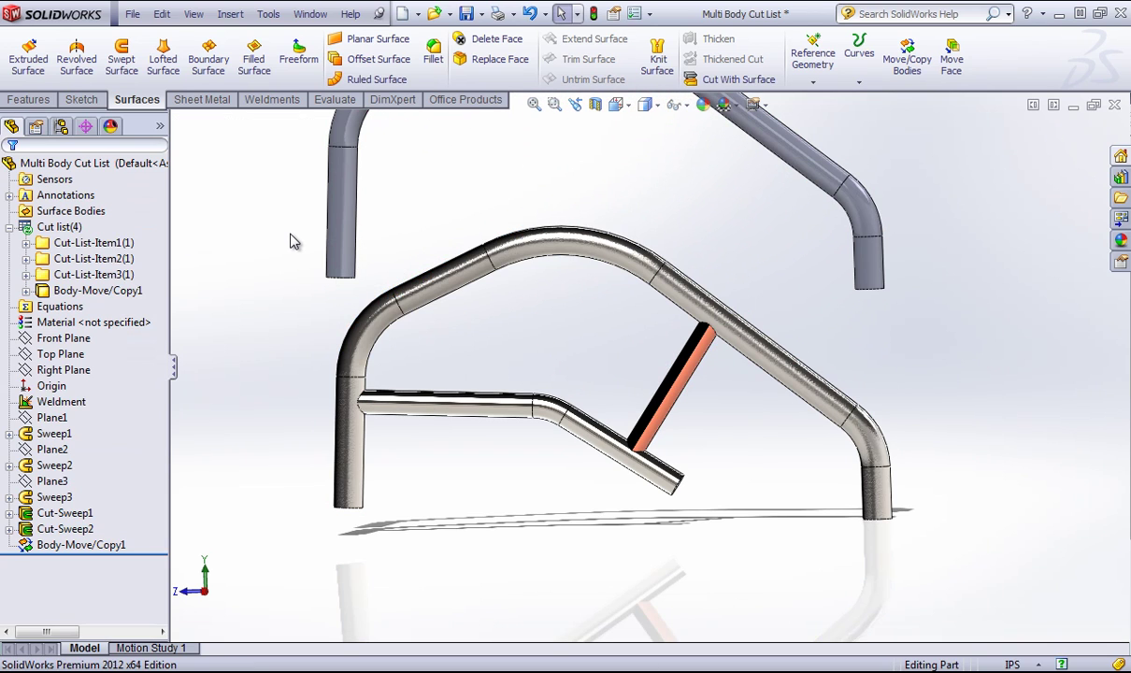
- Update the cut list so the copied body joins Sweep1 under Cut-List-Item1
right_click(41, 229)
click(11, 226)
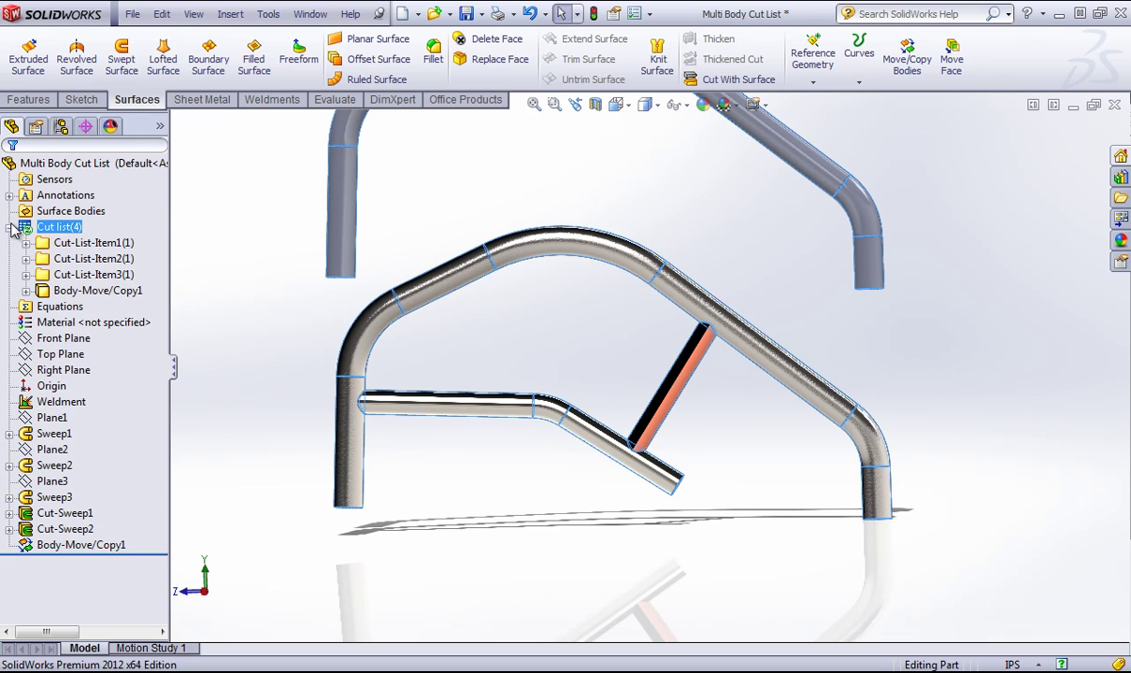
right_click(66, 228)
click(120, 348)
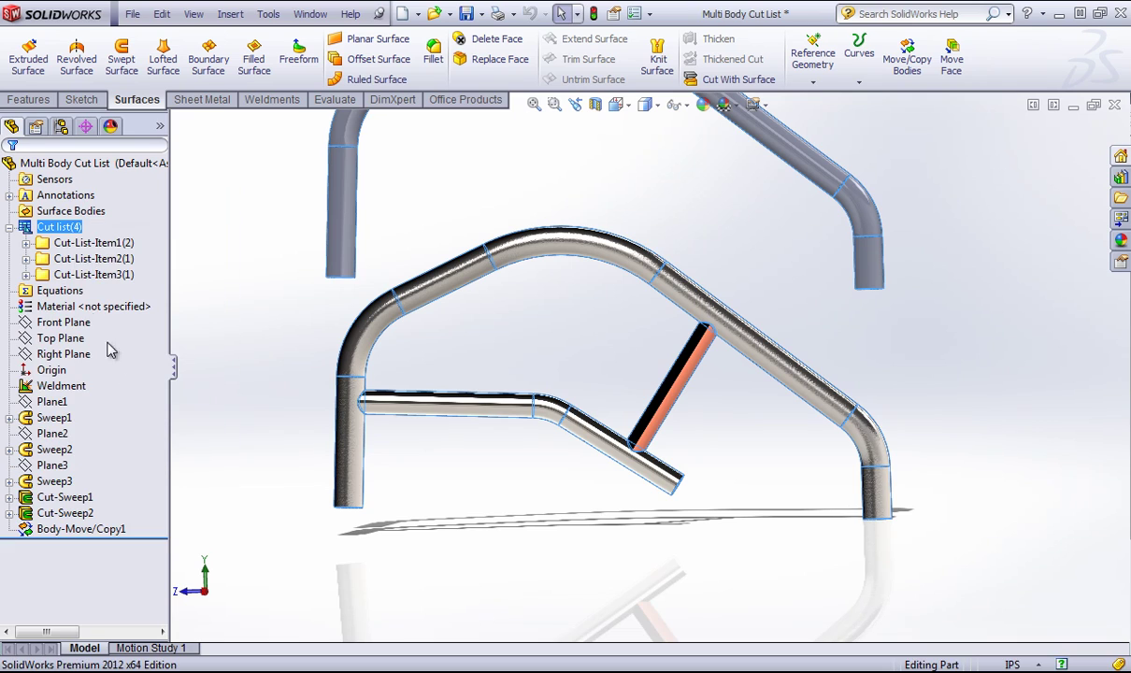
click(26, 243)
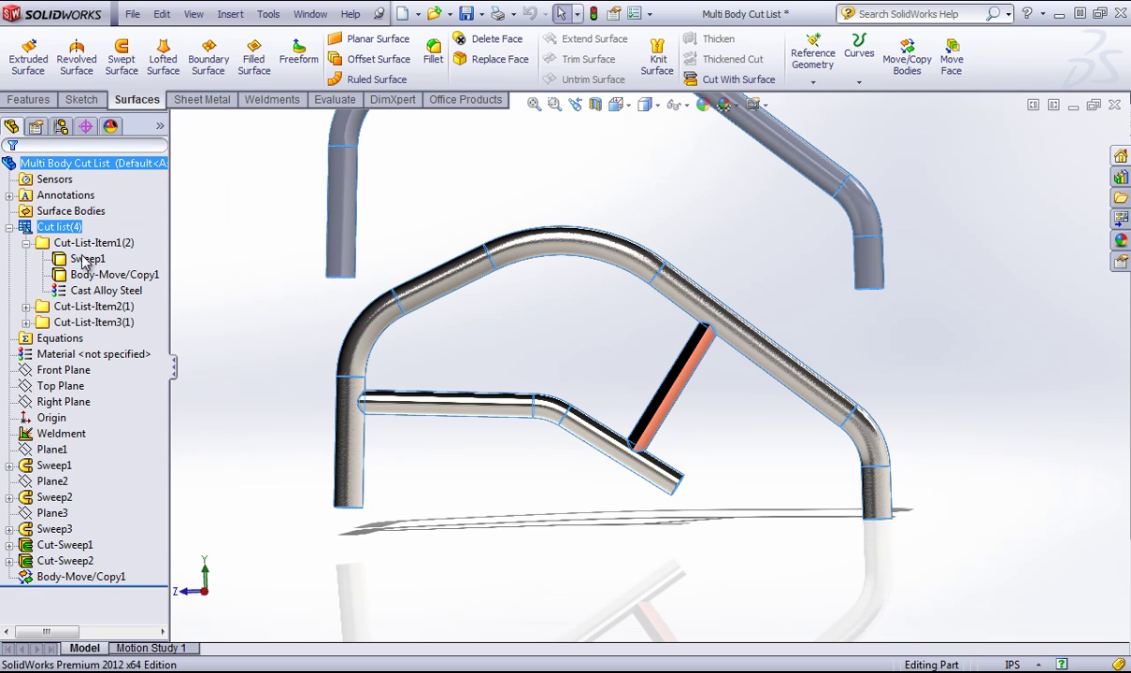
click(26, 243)
click(526, 167)
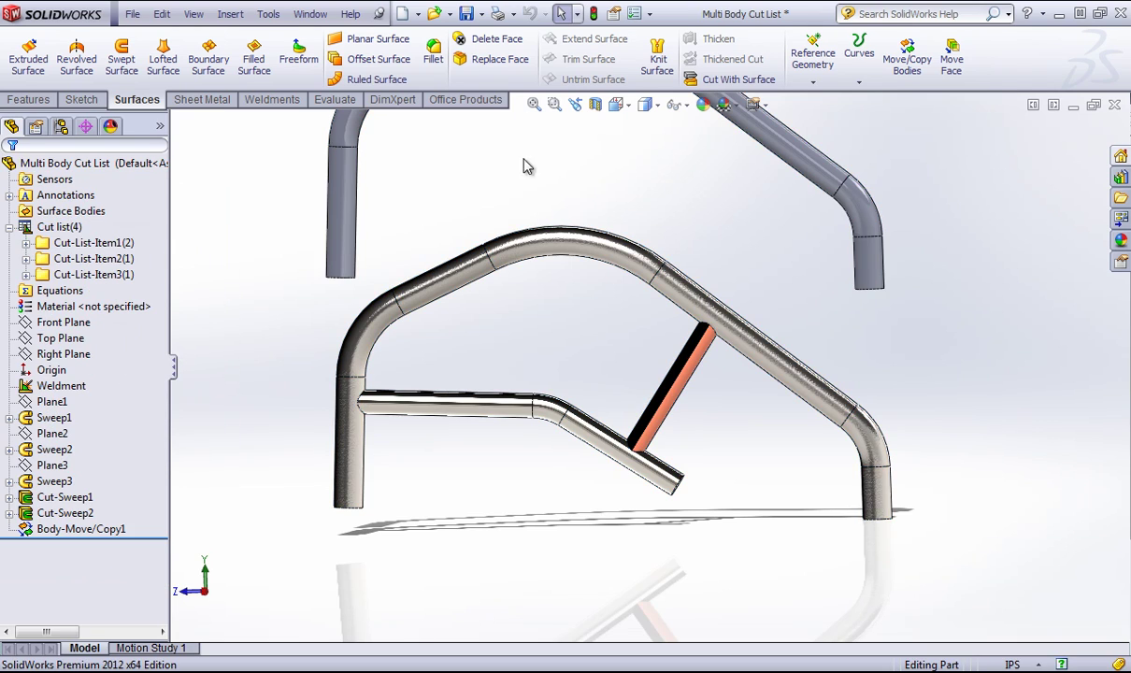
- Check the drawing's cut list shows Top Tube with quantity 2
click(310, 13)
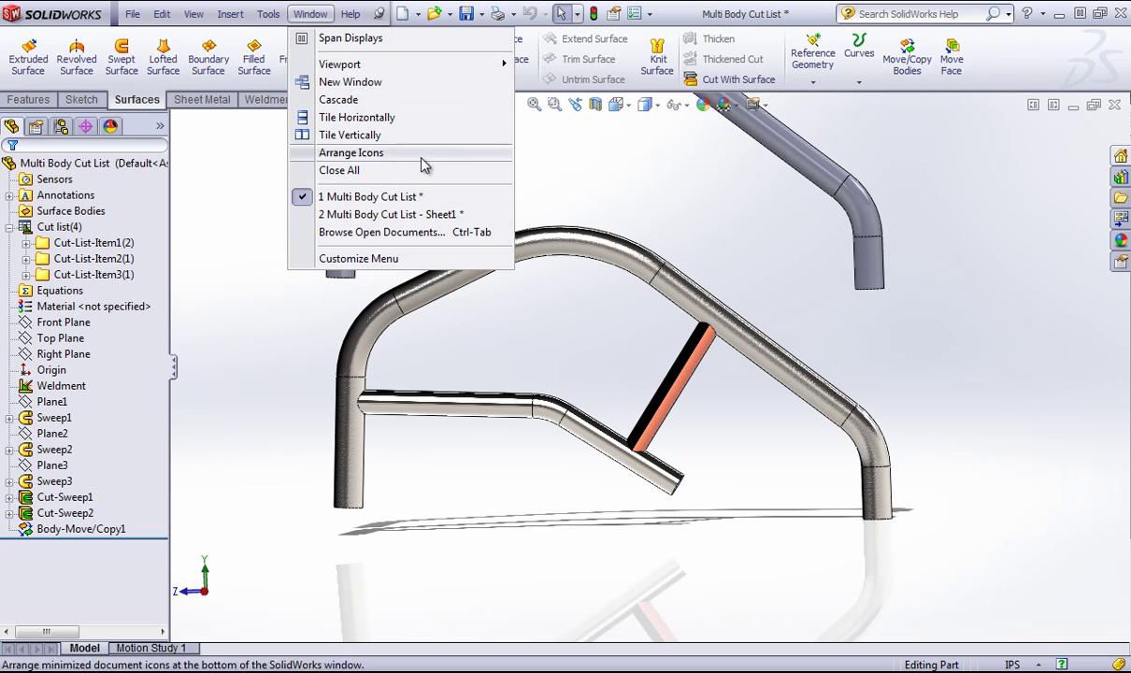
click(467, 220)
double_click(479, 239)
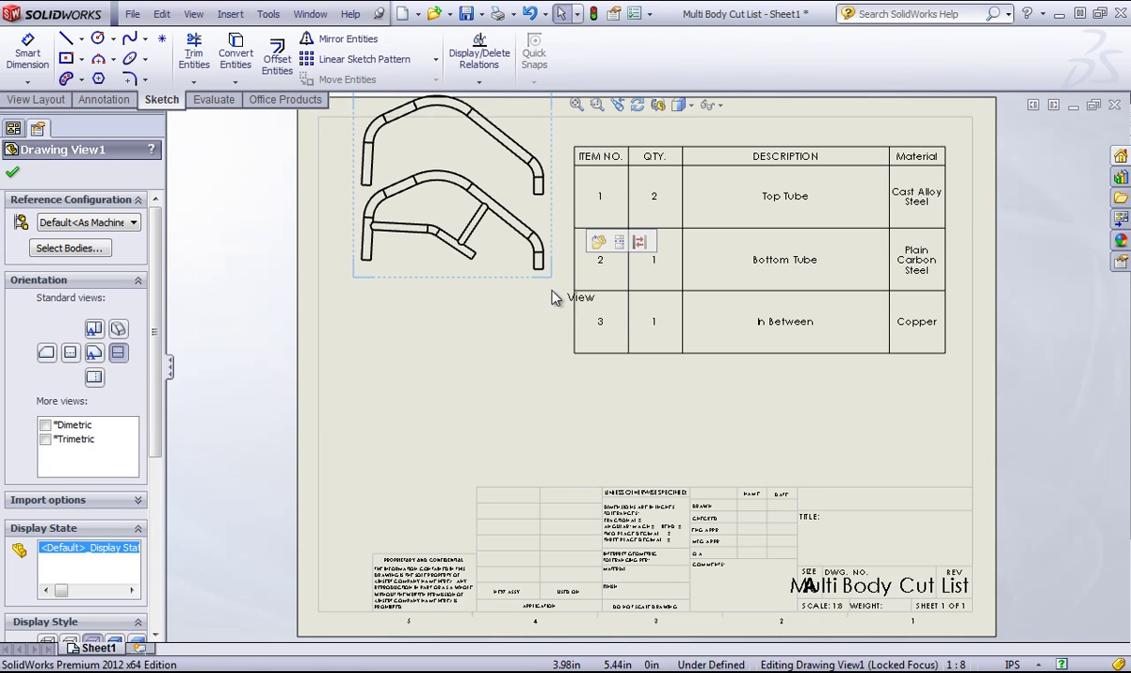
click(305, 15)
- Return to the 3-D part and start a new sketch on the Right Plane
click(368, 181)
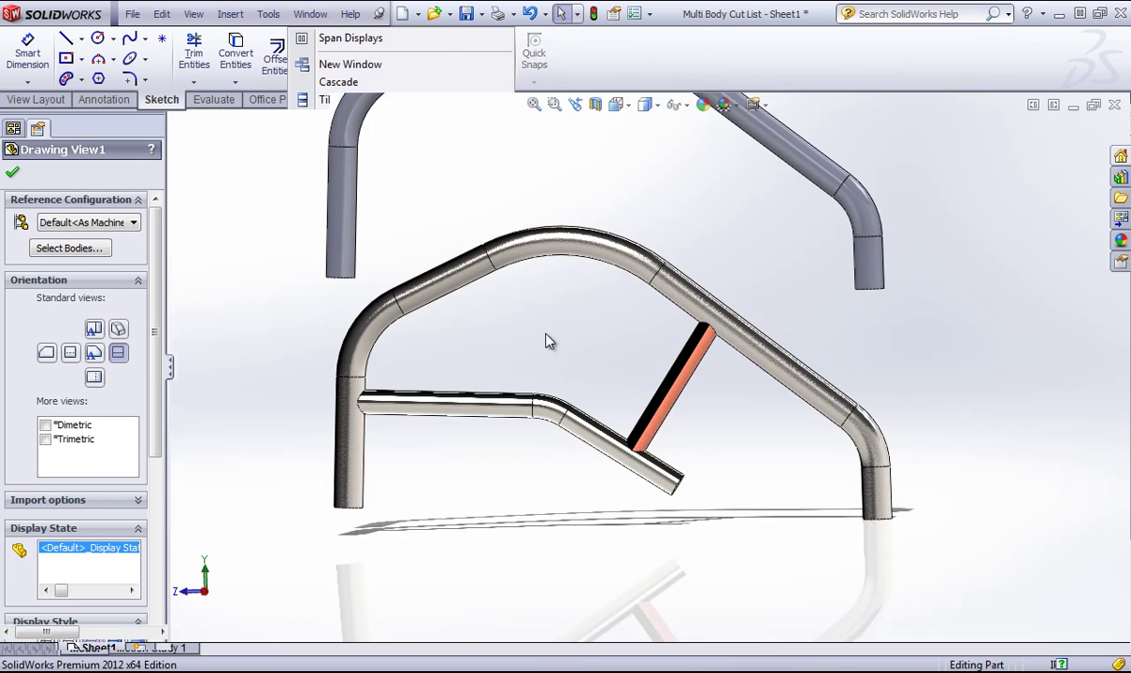
click(54, 338)
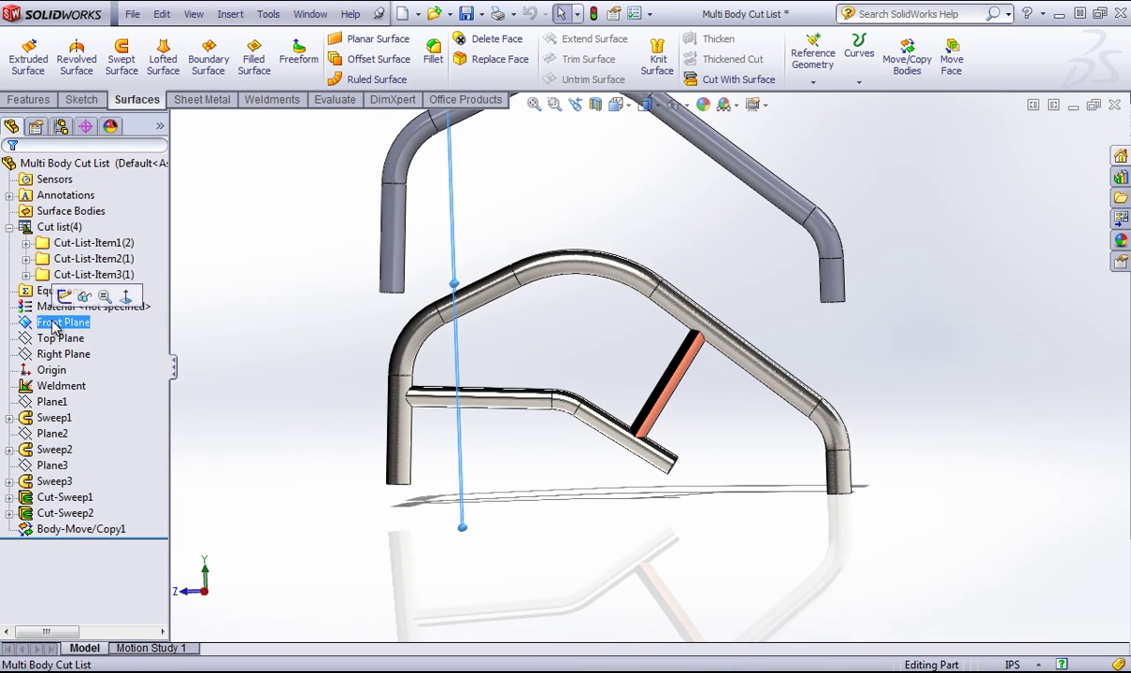
click(54, 354)
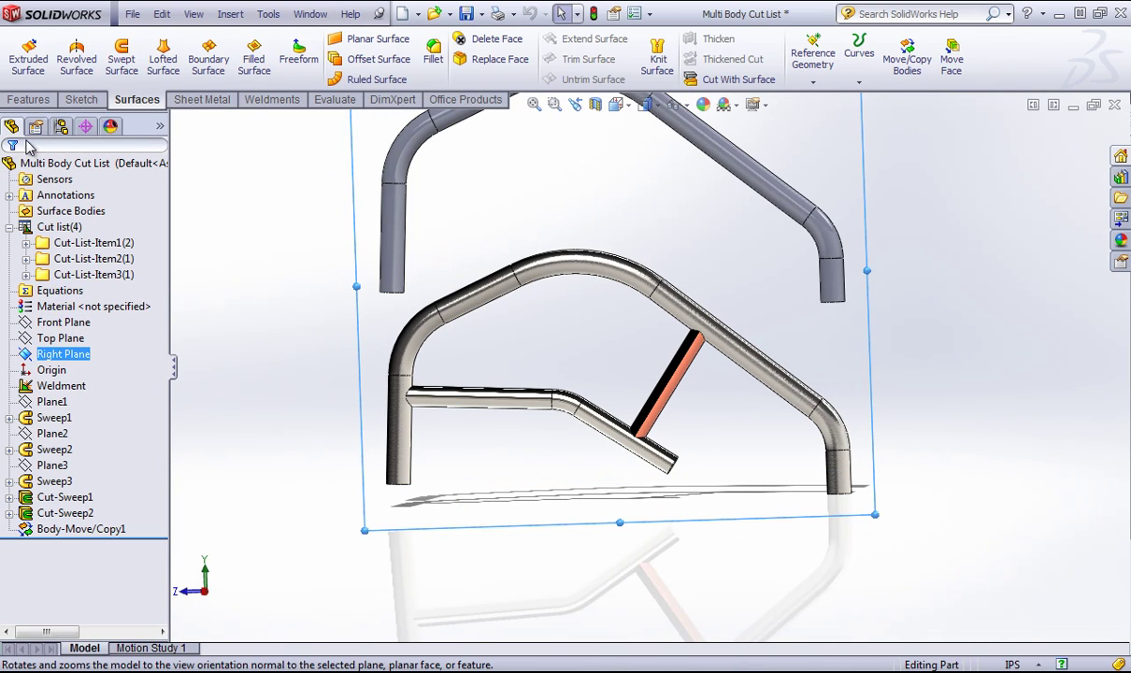
click(81, 99)
- Draw two side-by-side circles above the frame and make them equal radius
click(138, 39)
click(515, 200)
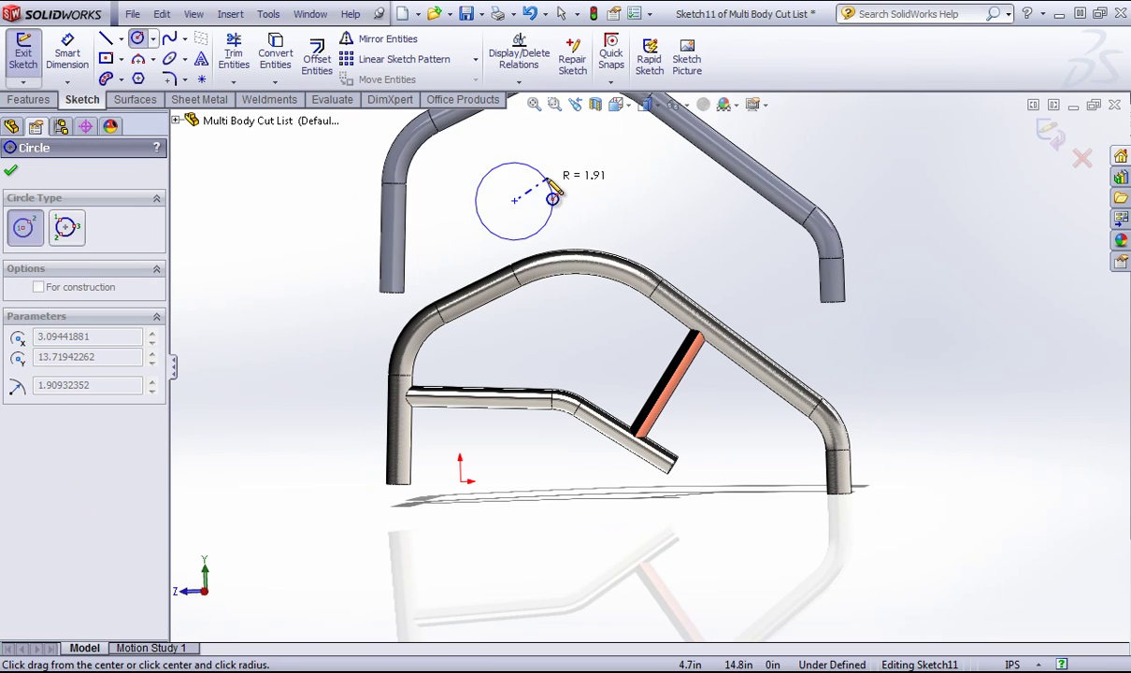
click(527, 204)
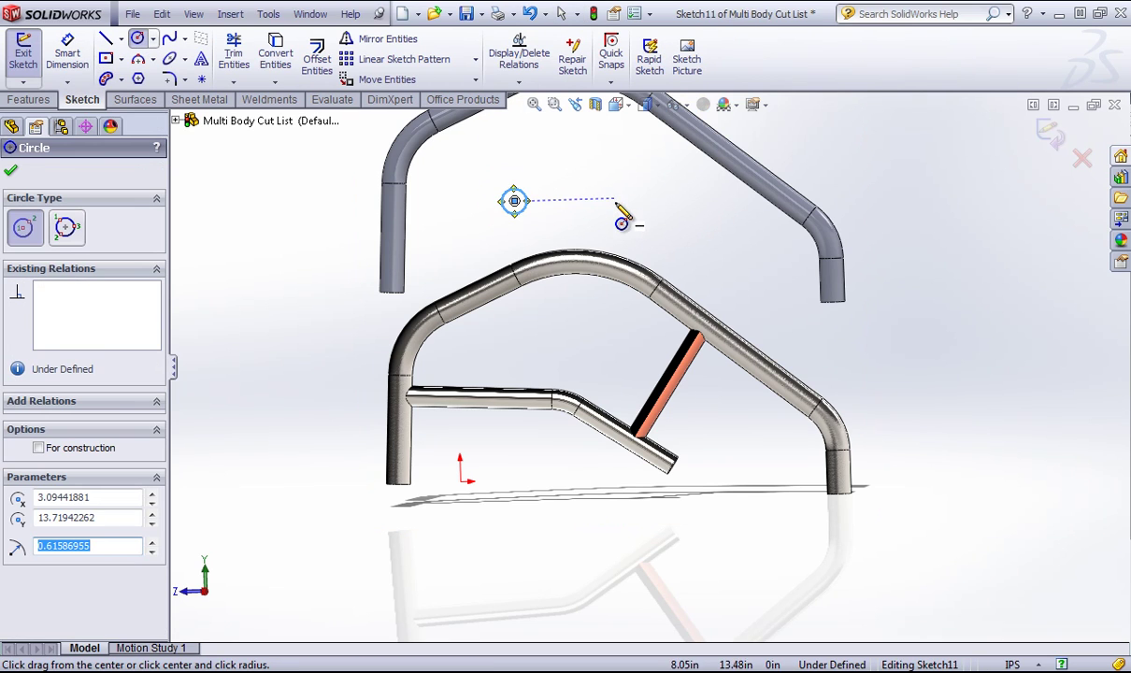
click(616, 199)
click(626, 177)
right_click(628, 174)
click(669, 171)
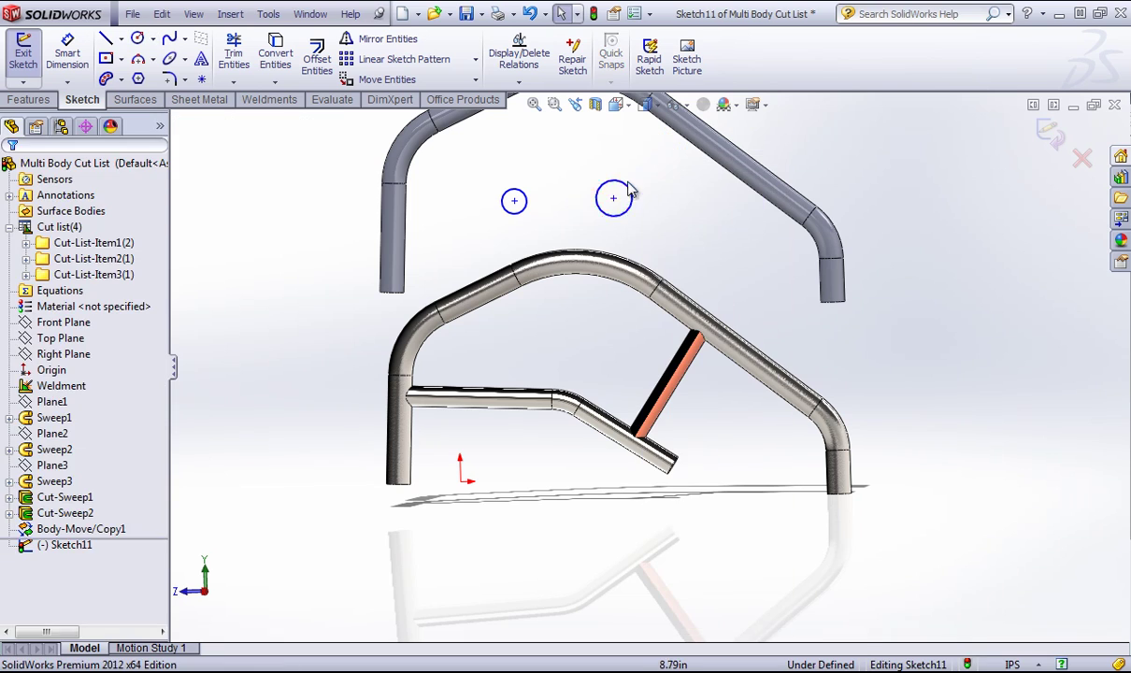
click(502, 199)
ctrl+click(596, 198)
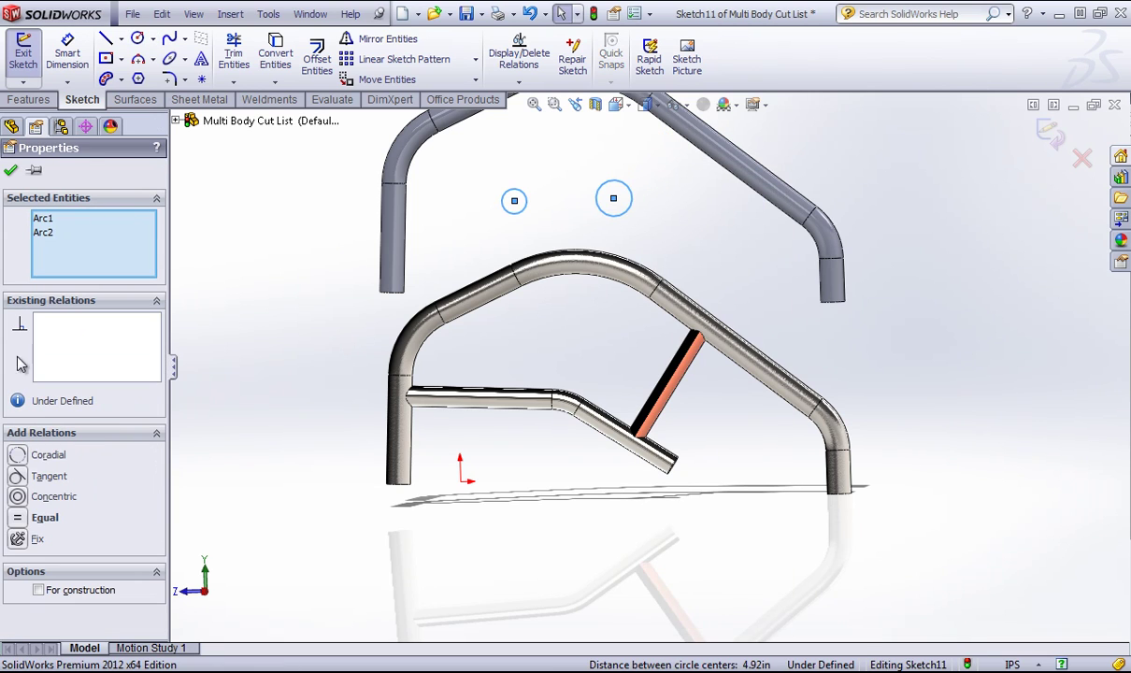
click(42, 517)
click(281, 207)
- Extrude both circles with Extruded Boss/Base, setting the depth
click(28, 99)
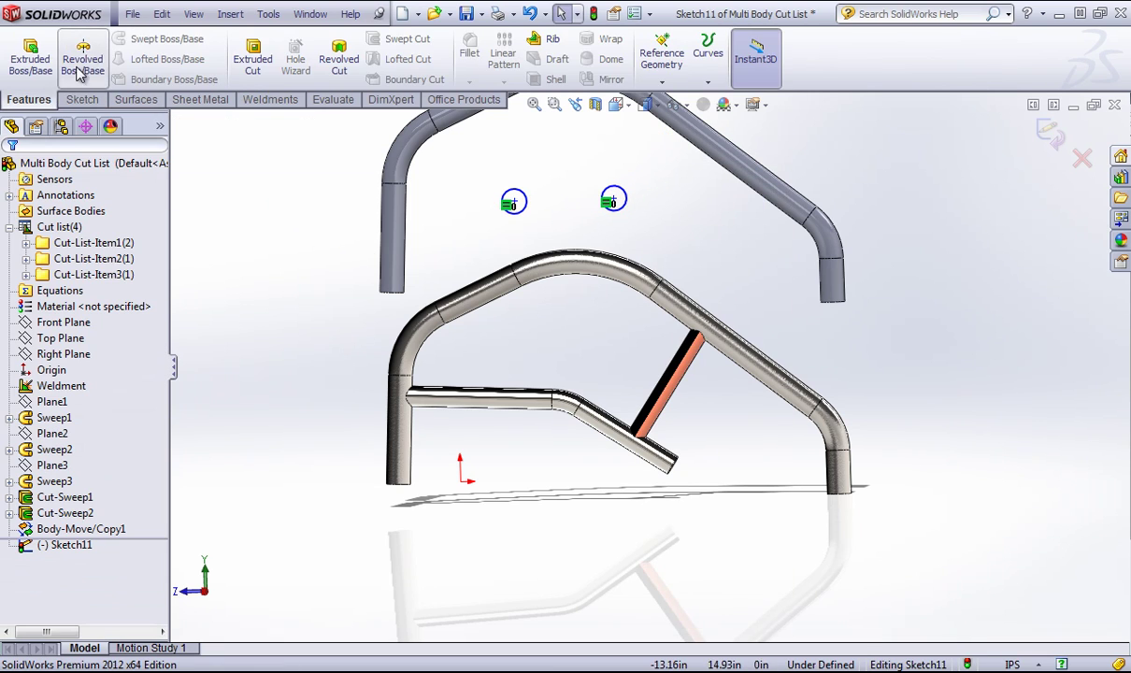
click(31, 58)
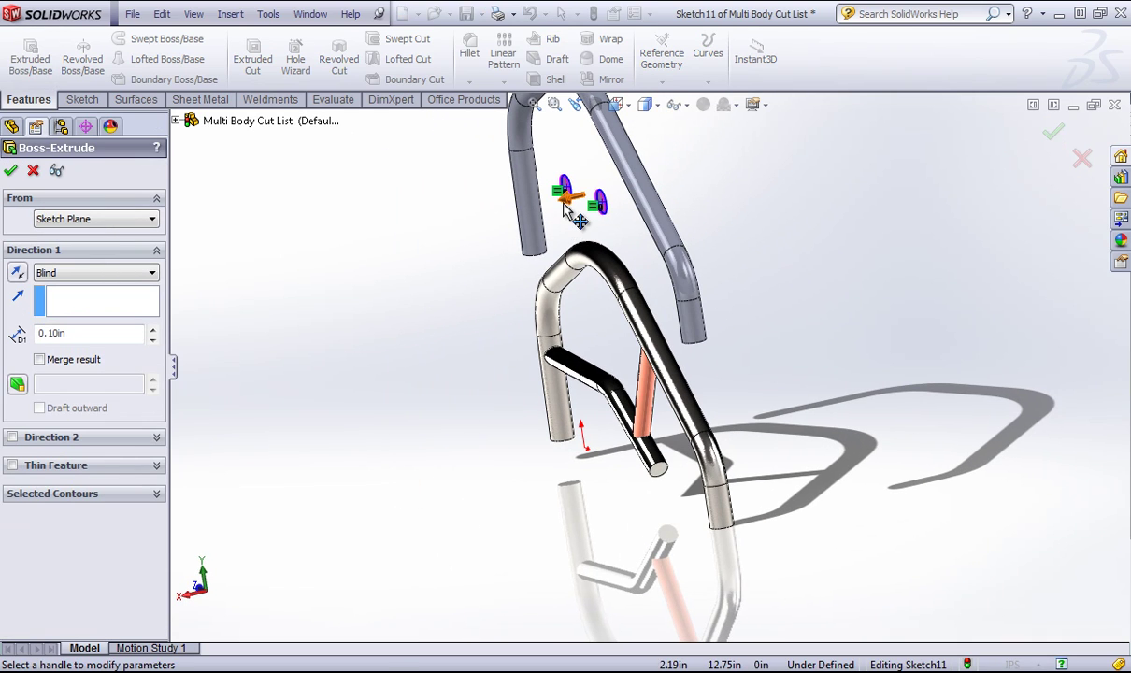
click(401, 240)
click(411, 248)
- Finish the extrusion and update the cut list so the cylinders group together
click(1053, 132)
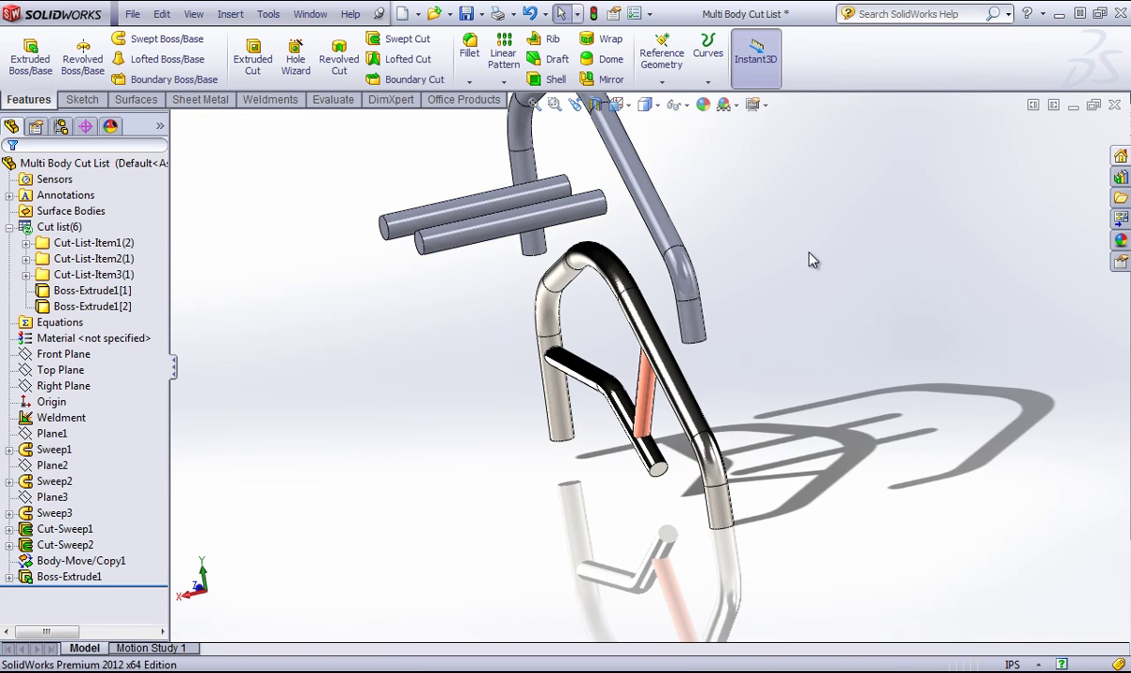
middle_drag(765, 237, 401, 294)
right_click(47, 227)
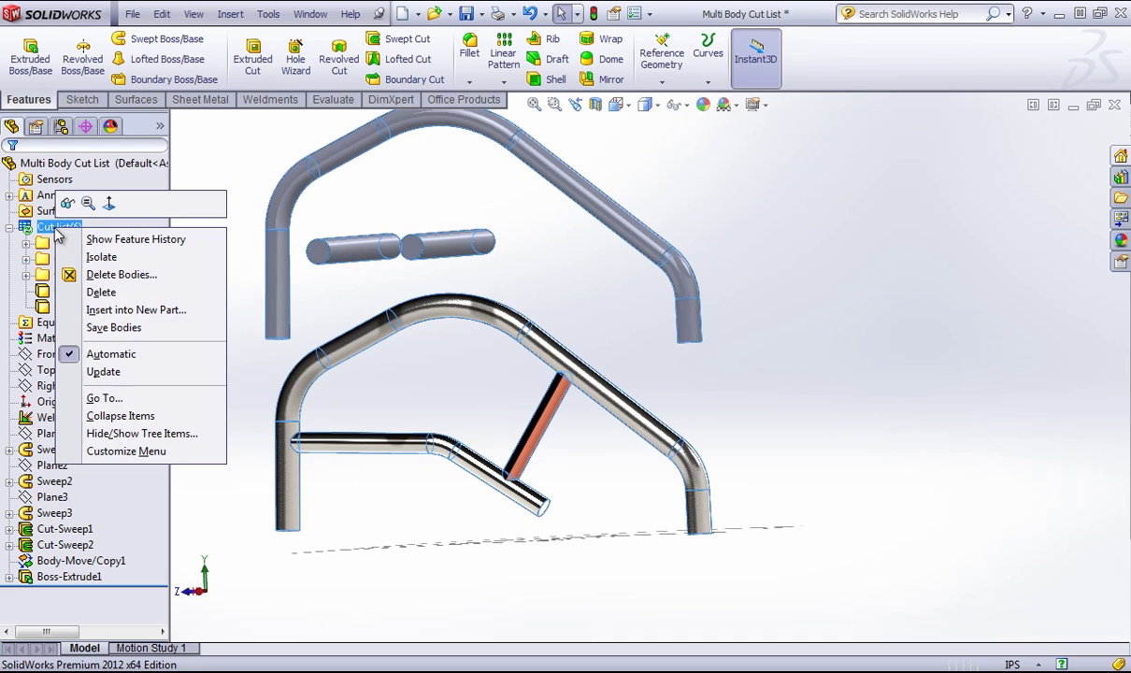
click(108, 371)
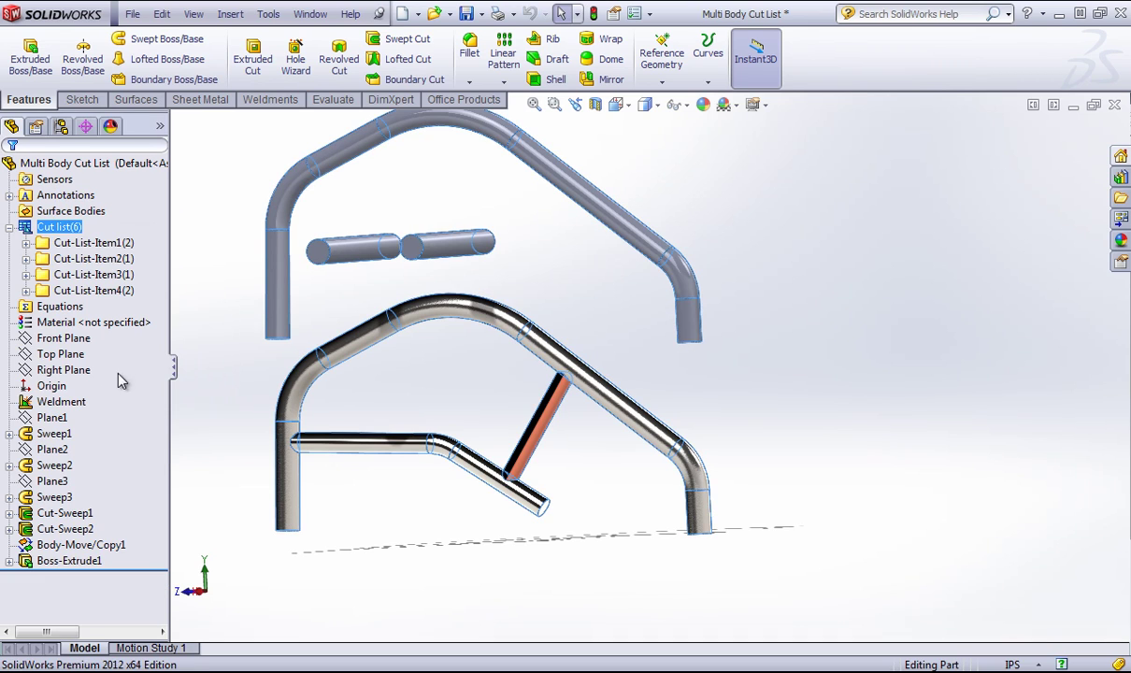
click(205, 298)
- Expand Cut-List-Item4(2) and open its Cut-List Properties
double_click(47, 291)
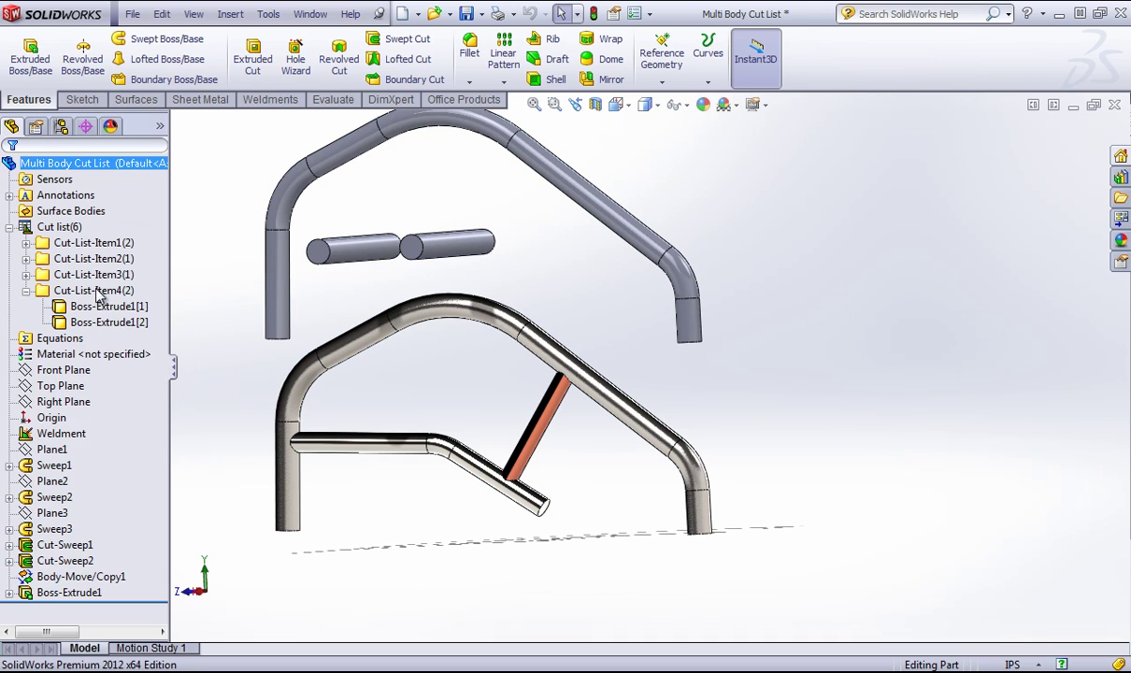
click(81, 293)
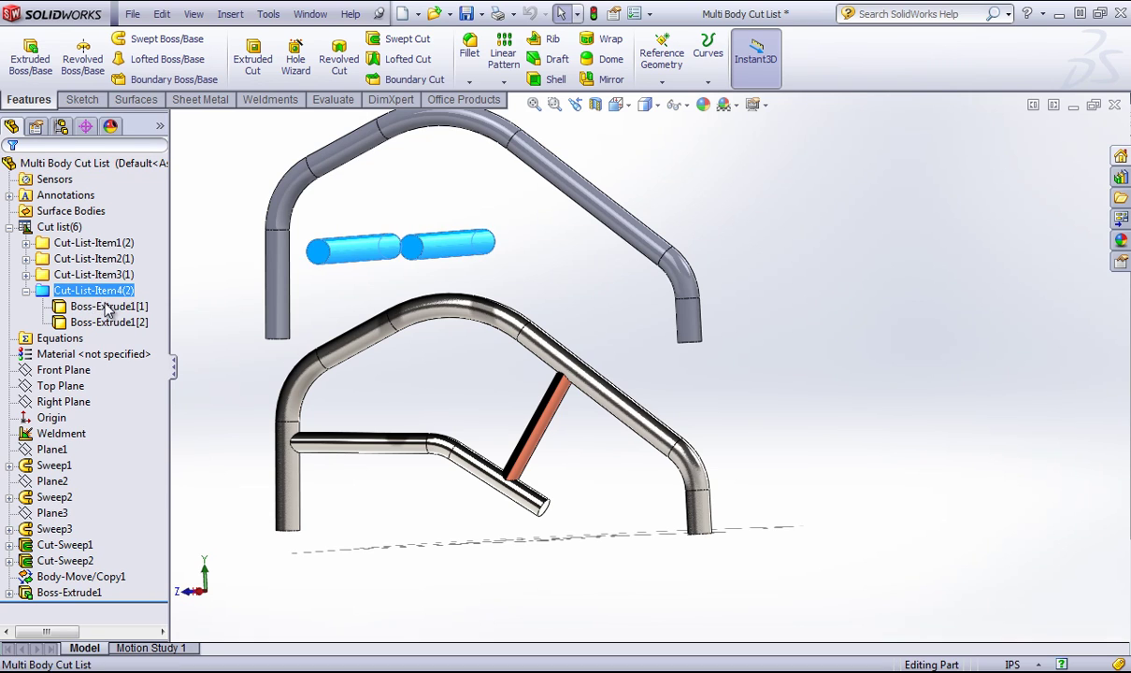
right_click(90, 296)
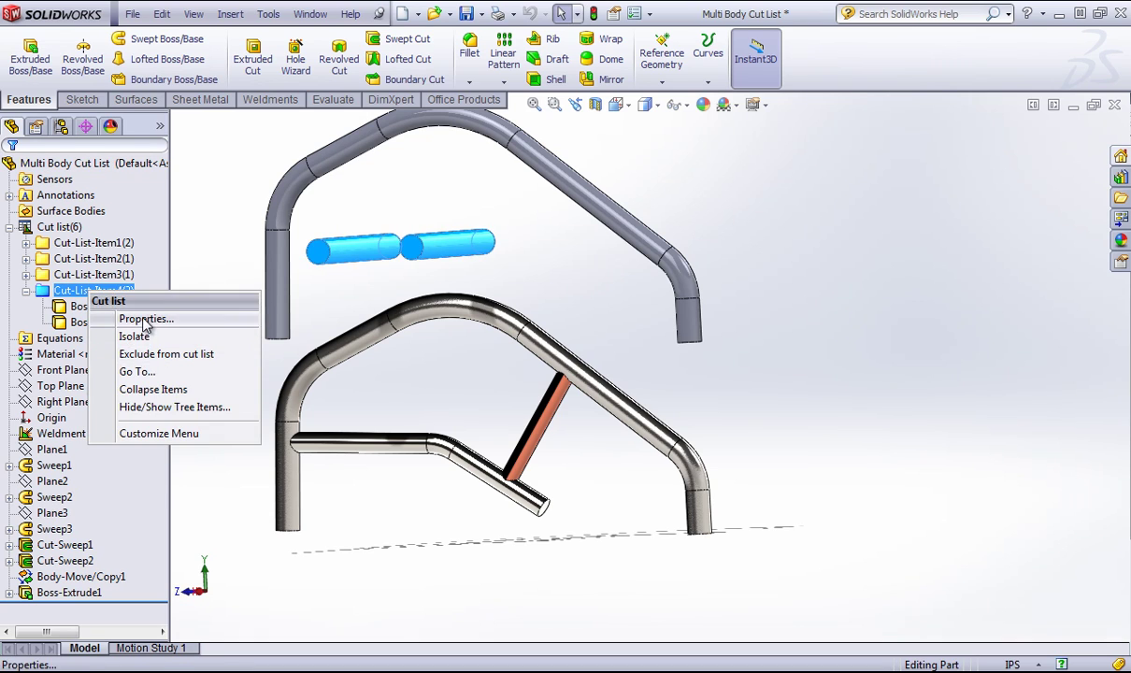
click(136, 318)
- Add a DESCRIPTION property with value 'Cylinder' to Cut-List-Item4 and confirm with OK
click(495, 325)
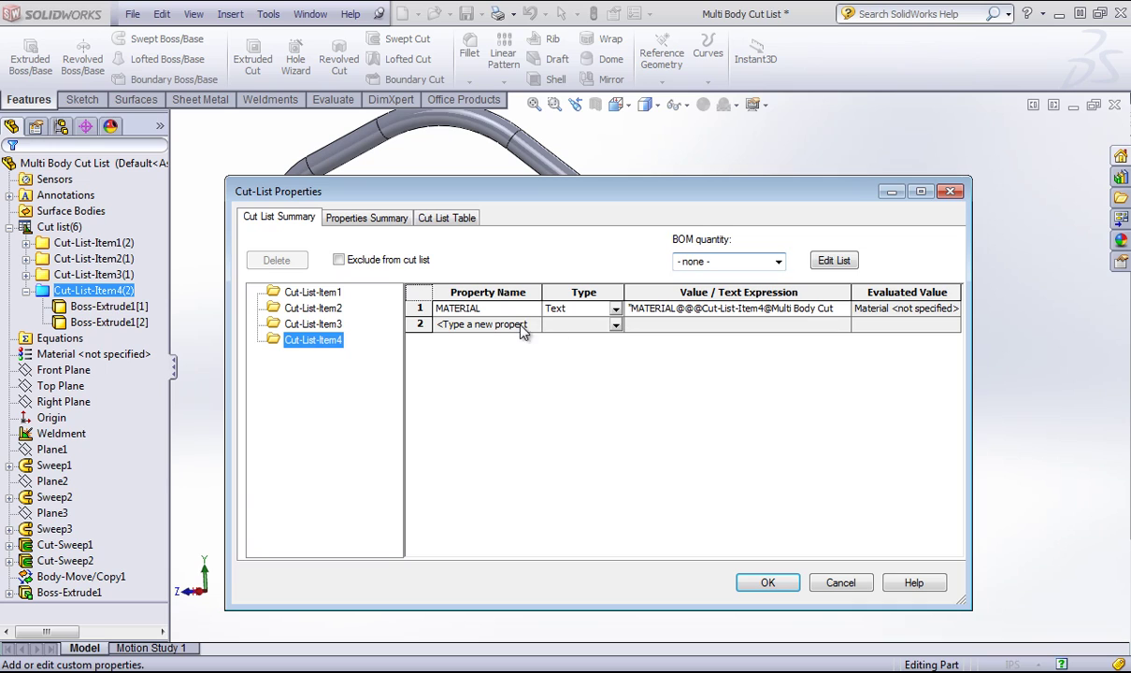
click(529, 324)
click(472, 343)
click(682, 325)
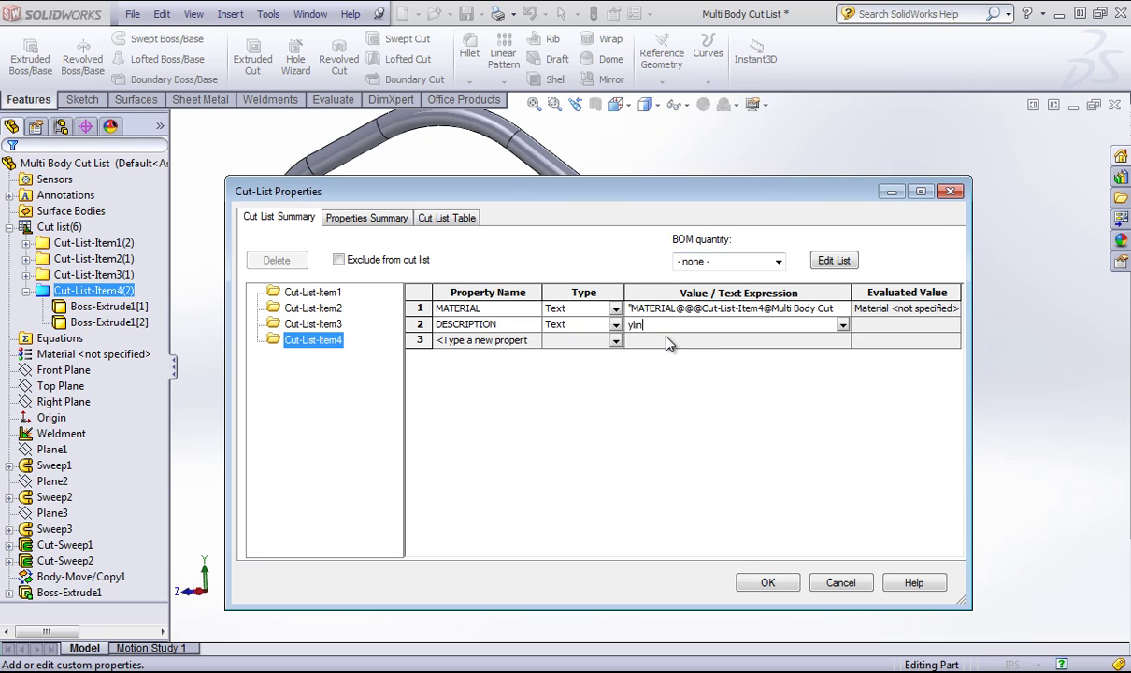
key(Return)
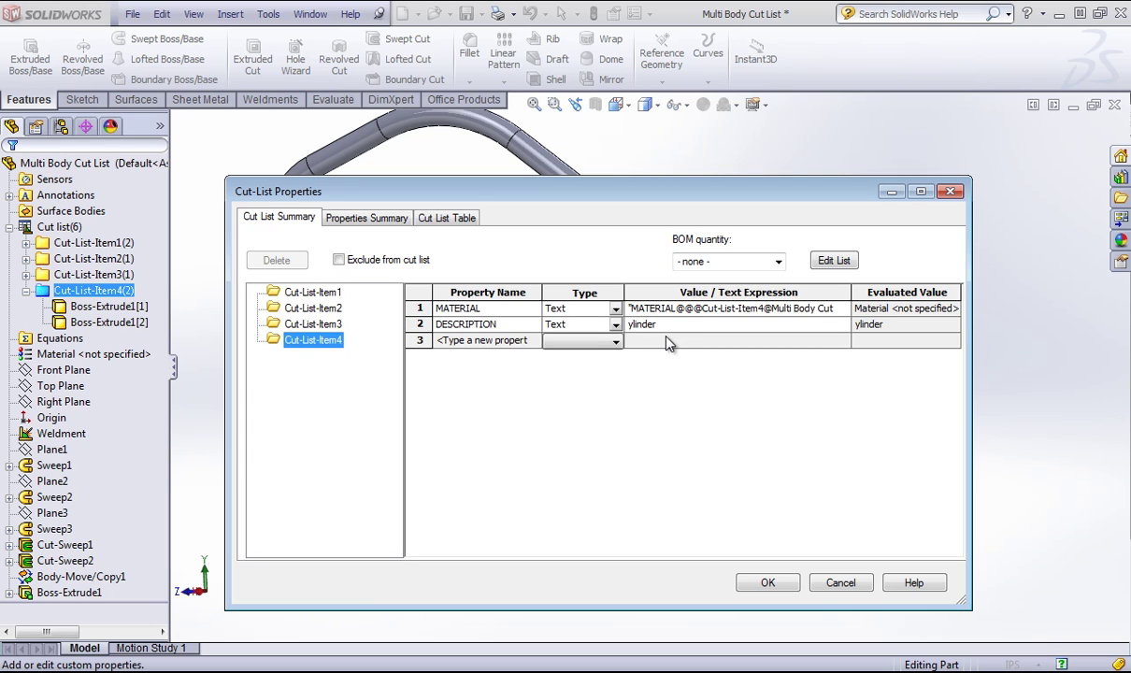
click(630, 325)
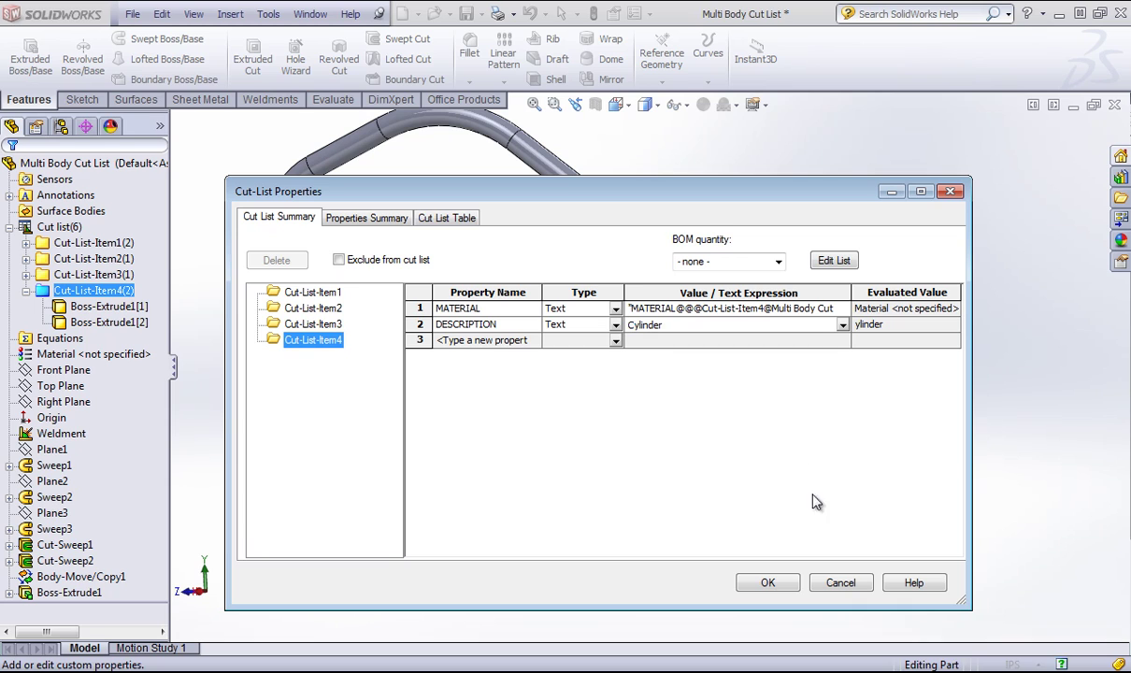
text(C)
click(767, 582)
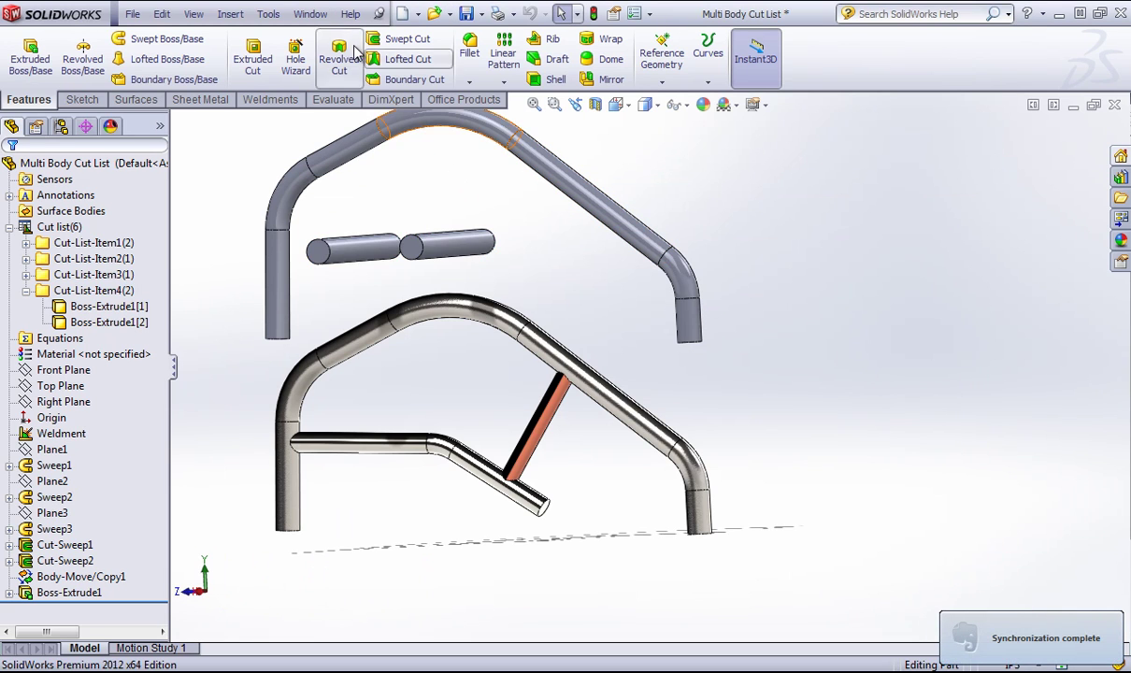
- Switch to the Multi Body Cut List - Sheet1 drawing to view the new Cylinder row
click(310, 13)
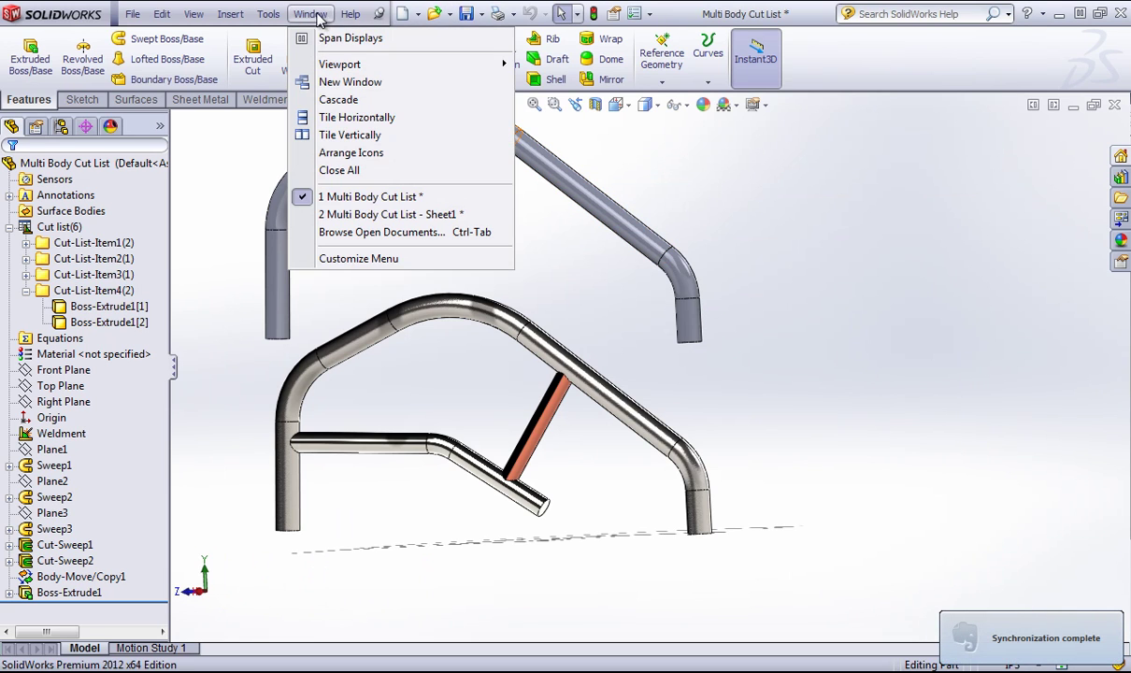
click(371, 215)
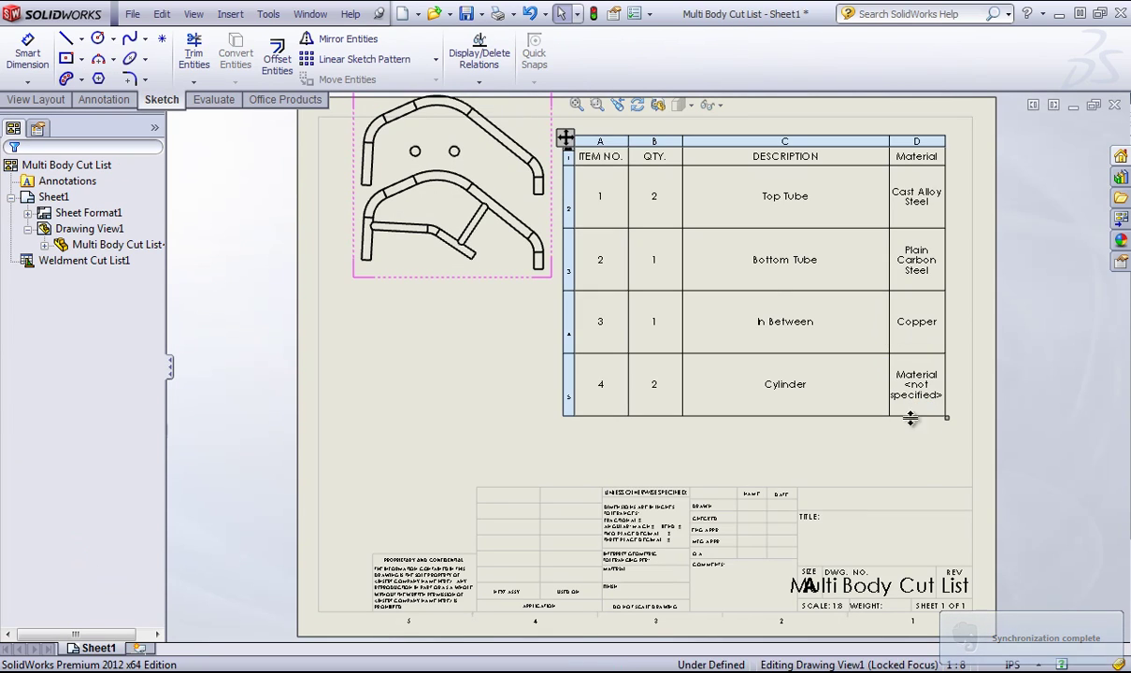